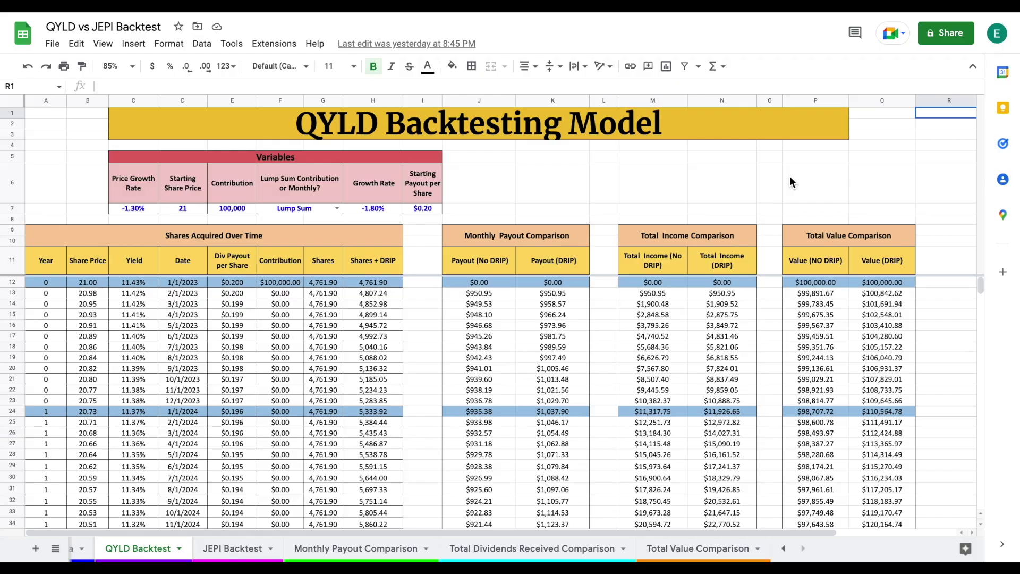
Step: Look through the monthly share, payout, income and total value projections on the QYLD Backtest sheet
{"action": "scroll", "coordinate": [790, 182], "scroll_direction": "down", "scroll_amount": 10}
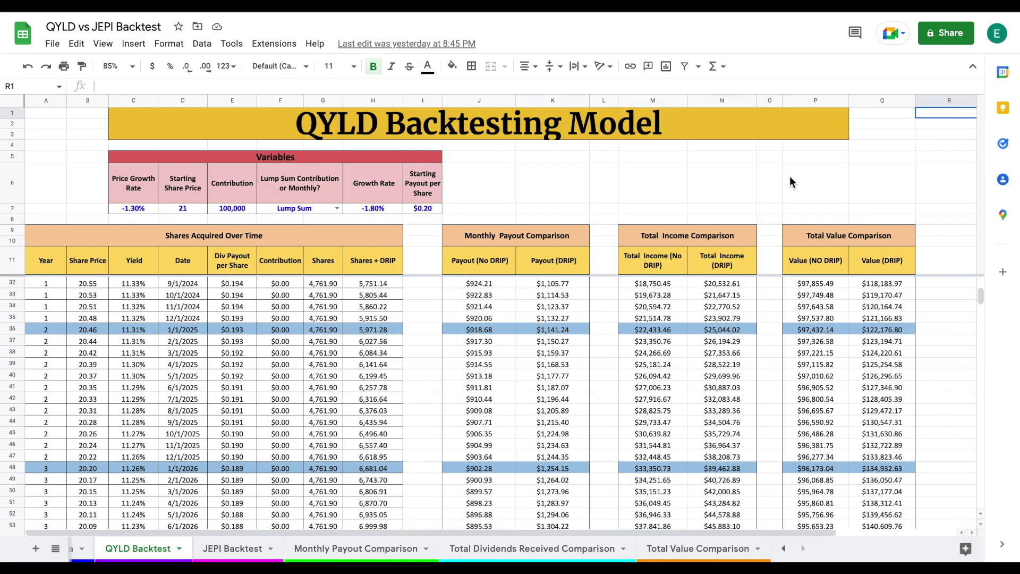
{"action": "scroll", "coordinate": [790, 178], "scroll_direction": "down", "scroll_amount": 12}
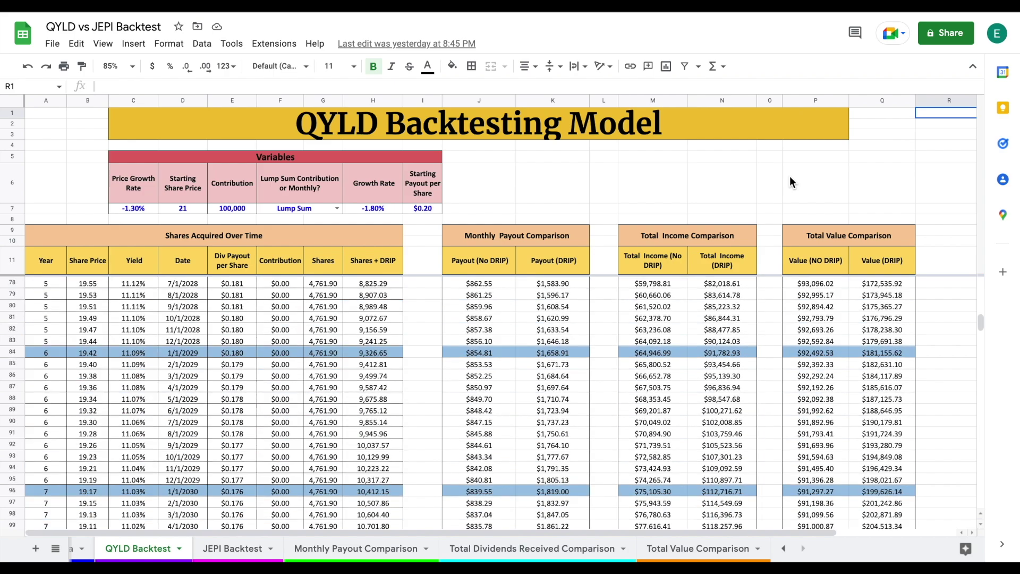
{"action": "scroll", "coordinate": [789, 178], "scroll_direction": "down", "scroll_amount": 12}
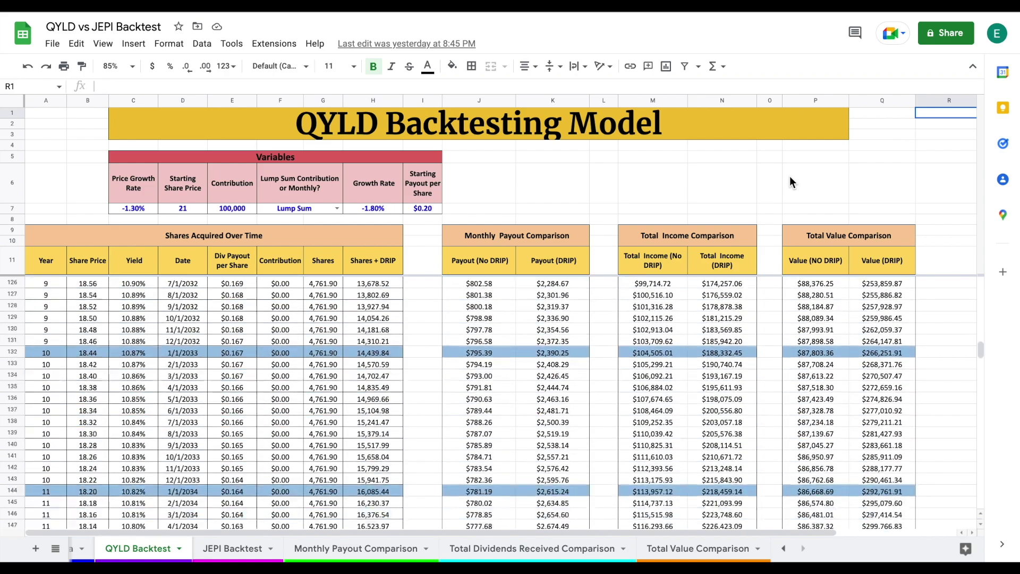
{"action": "scroll", "coordinate": [790, 177], "scroll_direction": "down", "scroll_amount": 12}
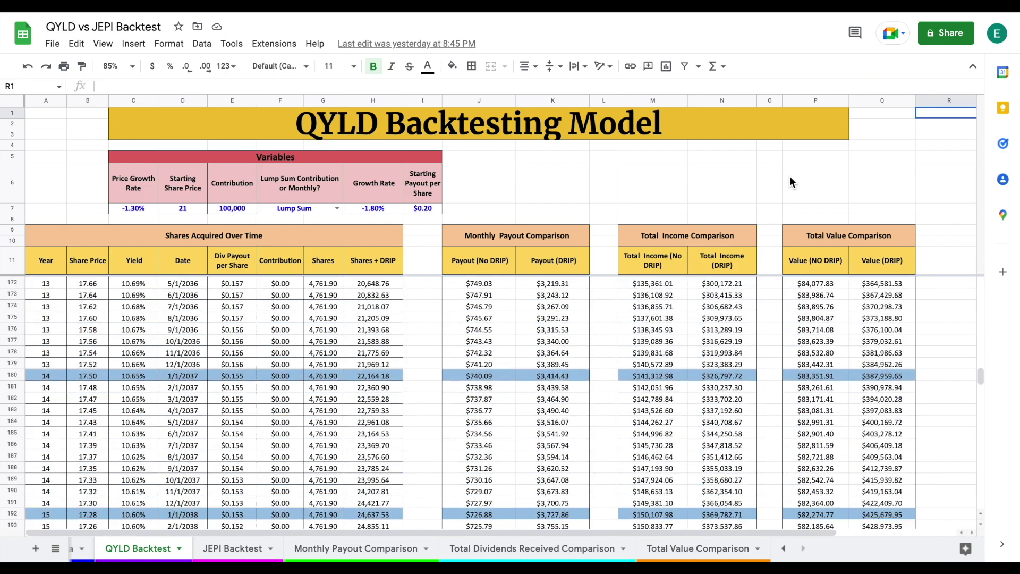
Step: View the comparison charts for monthly payout, total dividends received and total value, with and without DRIP
{"action": "left_click", "coordinate": [387, 547]}
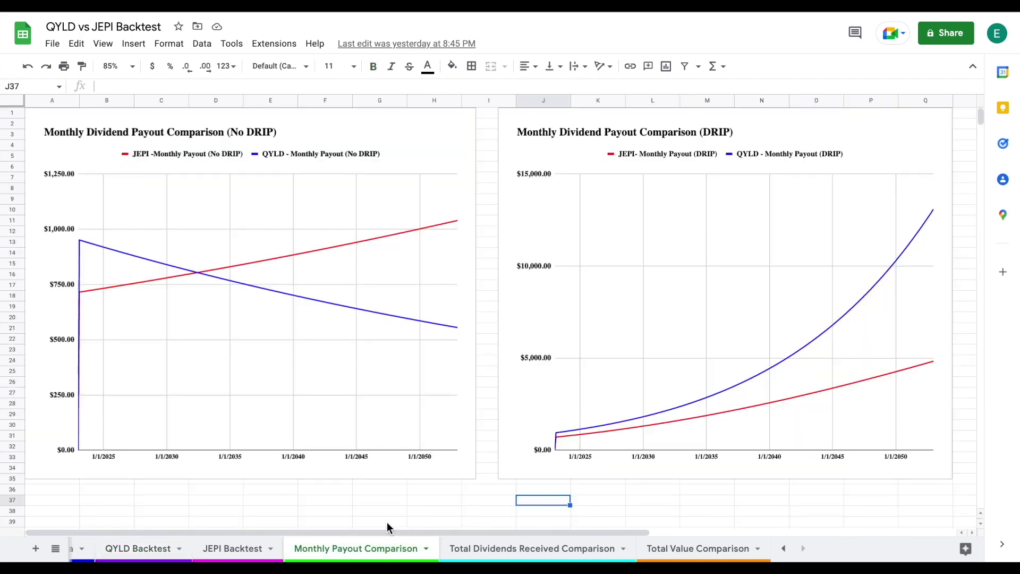
{"action": "left_click", "coordinate": [538, 550]}
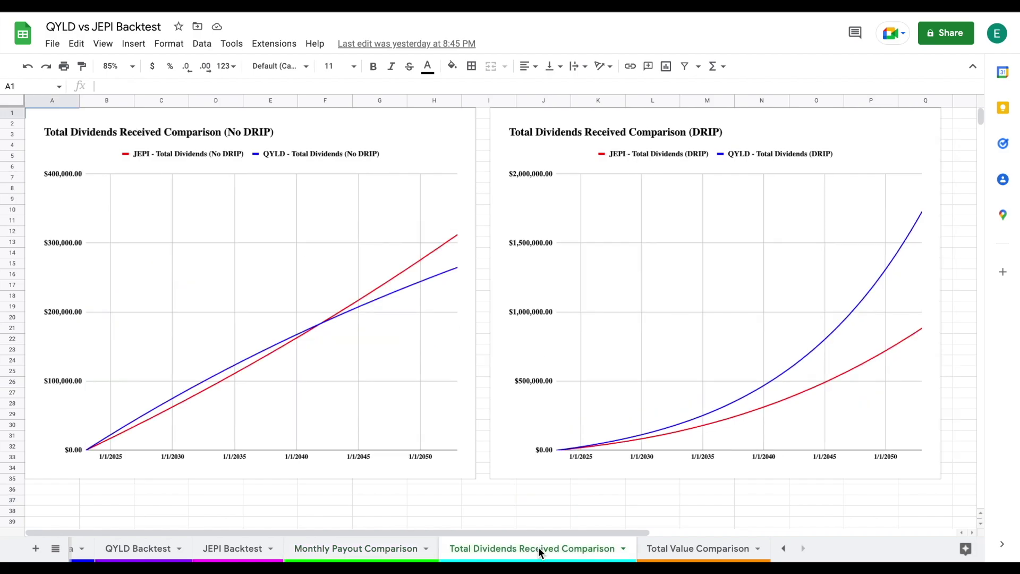
{"action": "left_click", "coordinate": [706, 551]}
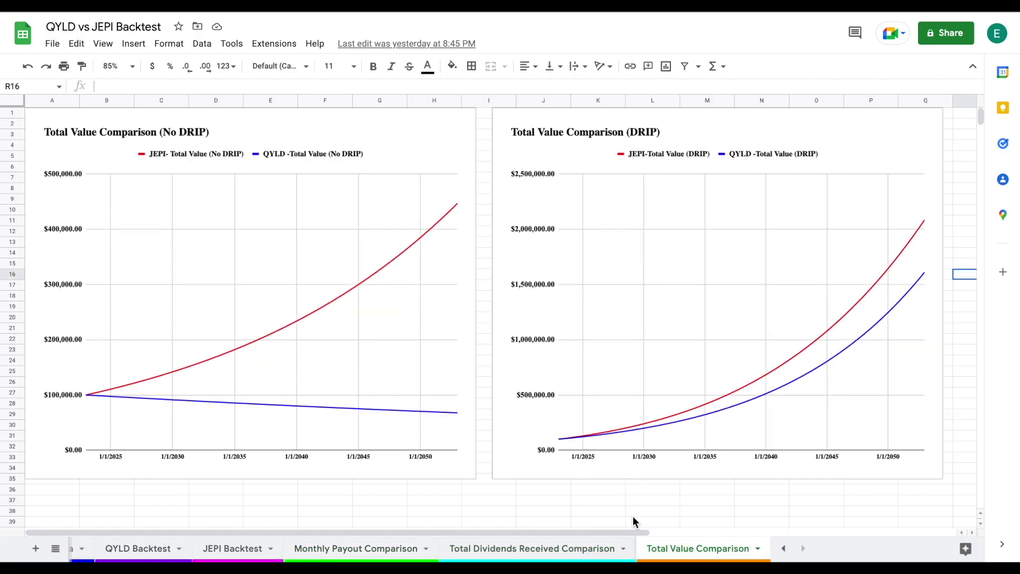
Step: Compare the JEPI and QYLD Backtest sheets, ending with the JEPI variable headings and values in C6:I7 selected
{"action": "left_click", "coordinate": [232, 548]}
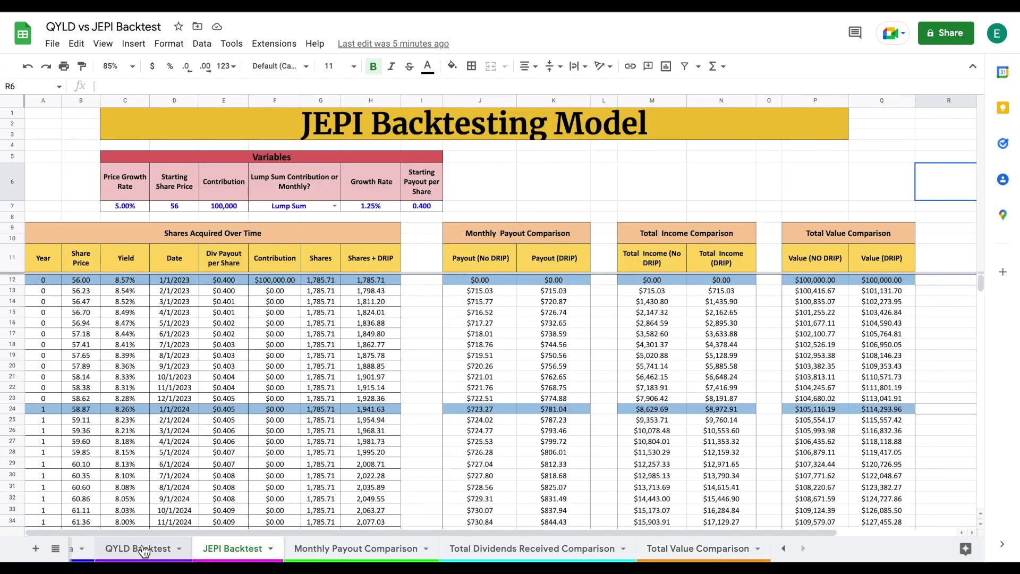
{"action": "left_click", "coordinate": [142, 549]}
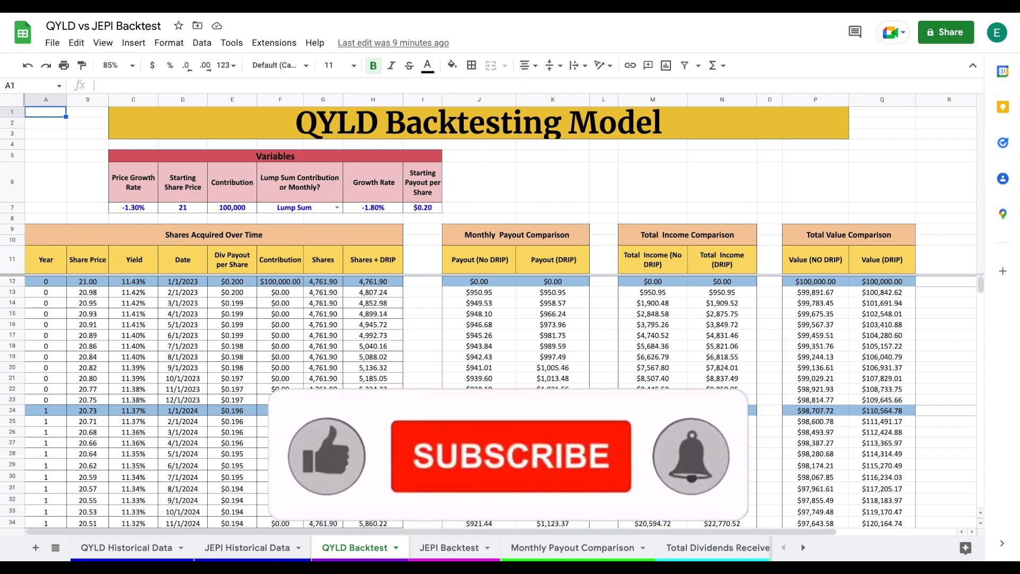
{"action": "left_click", "coordinate": [450, 547]}
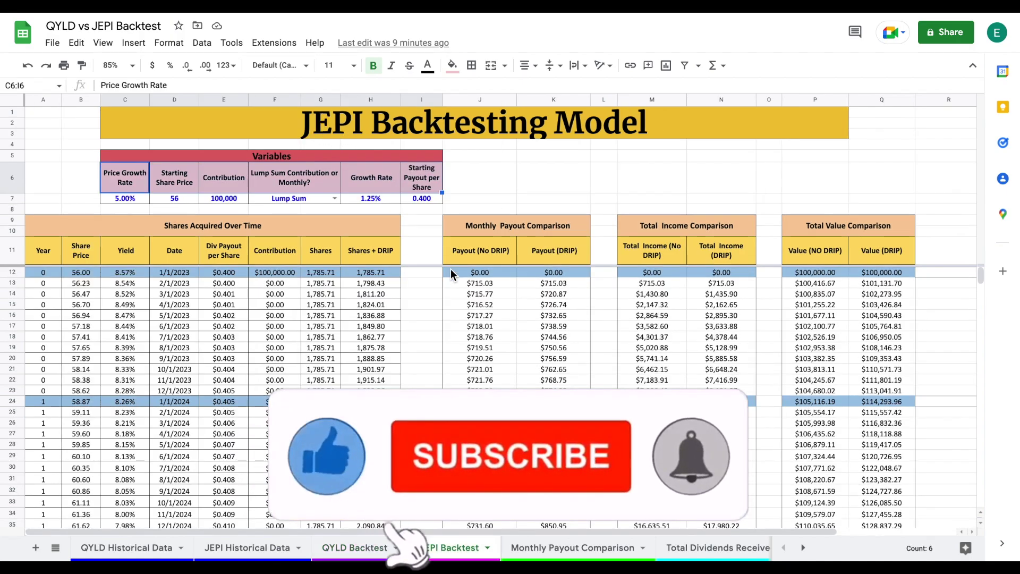
{"action": "left_click", "coordinate": [525, 178]}
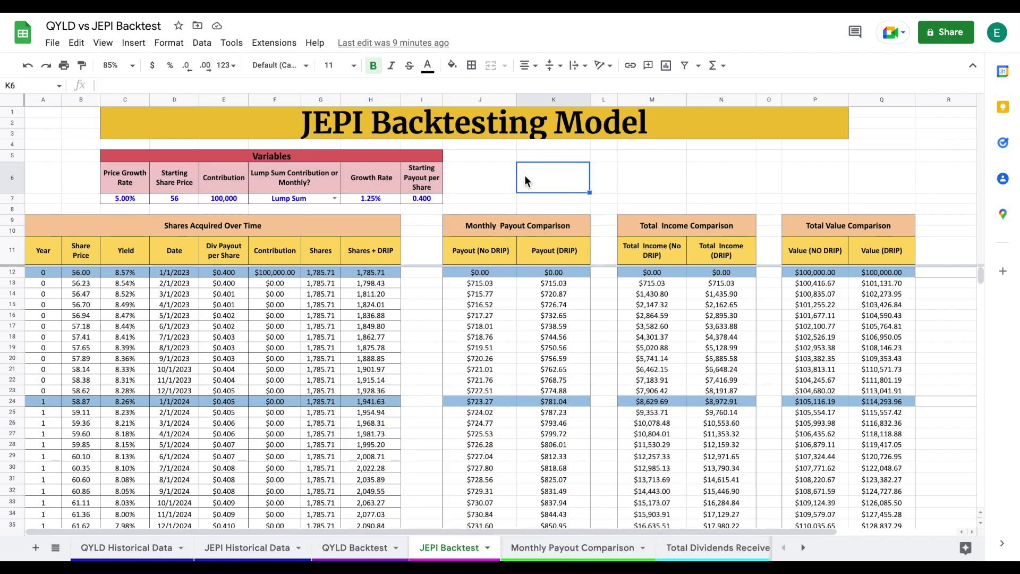
{"action": "left_click_drag", "start_coordinate": [137, 180], "coordinate": [424, 198]}
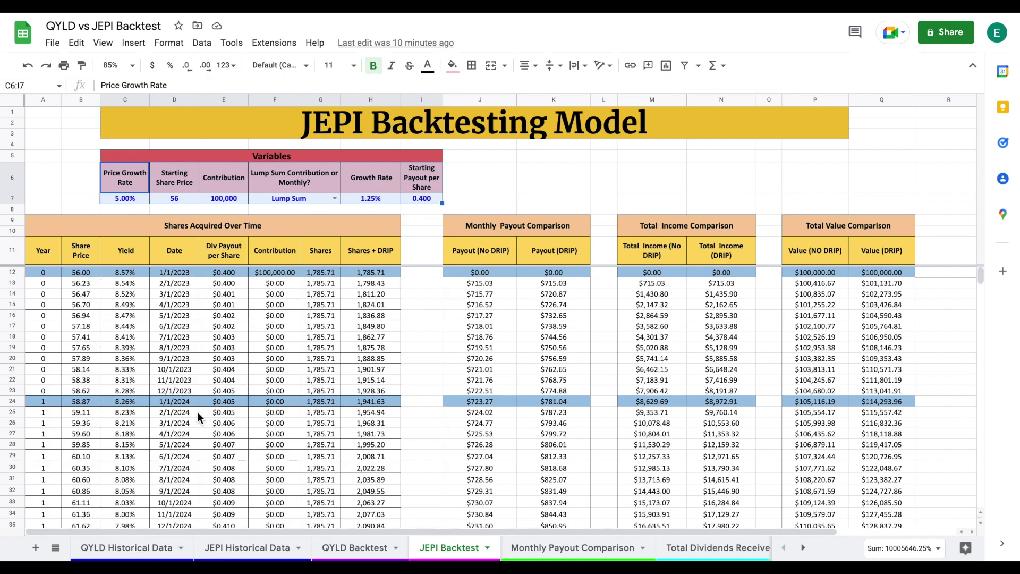
Step: Examine the most recent and oldest date and price rows on the QYLD Historical Data sheet
{"action": "left_click", "coordinate": [140, 547]}
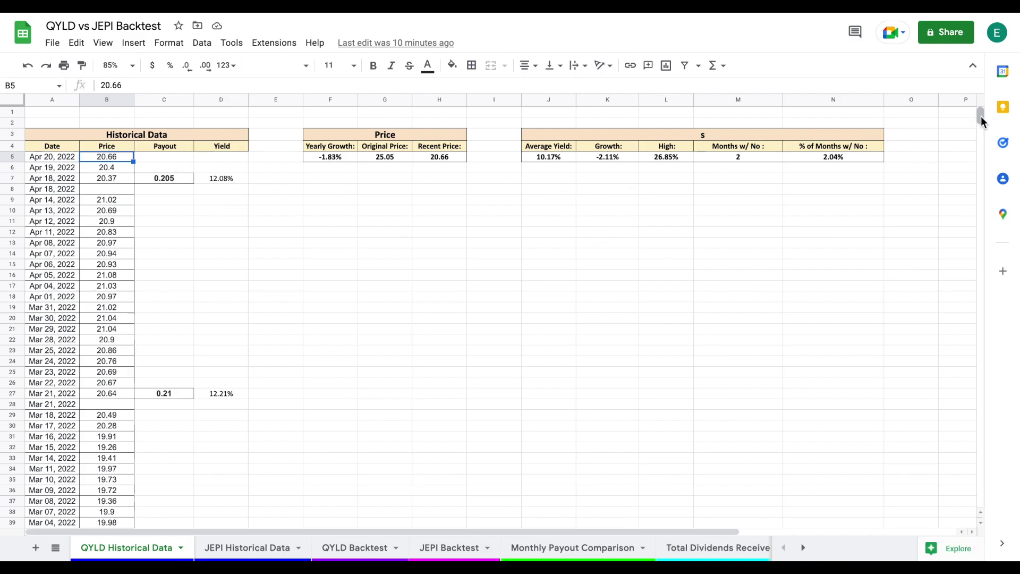
{"action": "left_click_drag", "start_coordinate": [78, 154], "coordinate": [84, 154]}
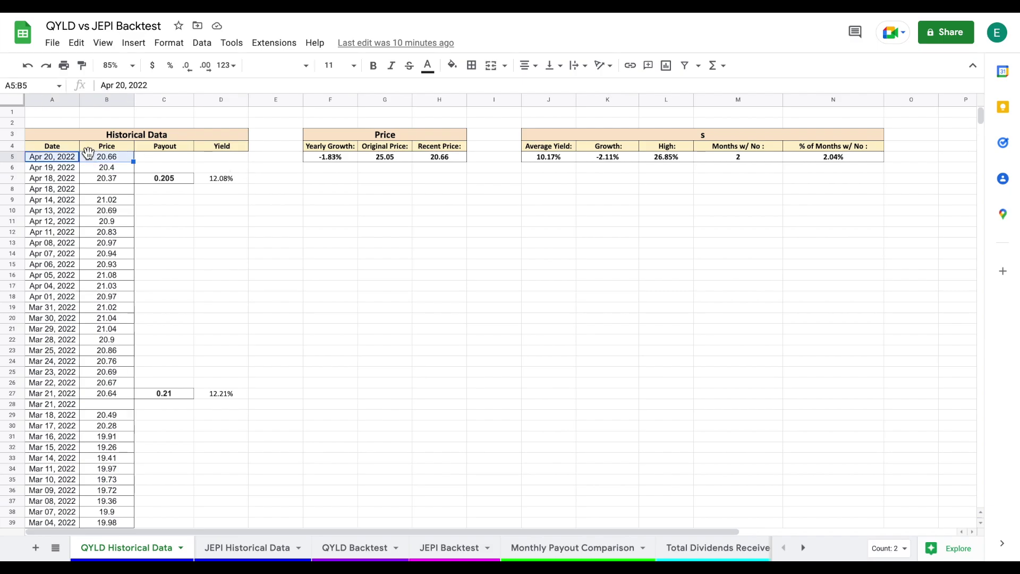
{"action": "left_click_drag", "start_coordinate": [979, 116], "coordinate": [984, 551]}
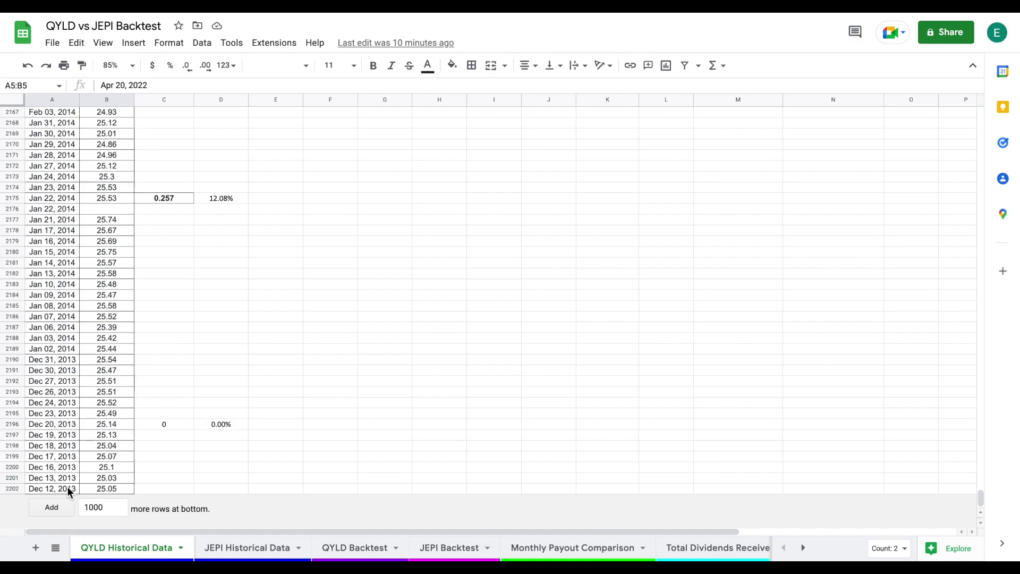
{"action": "left_click_drag", "start_coordinate": [67, 487], "coordinate": [85, 487]}
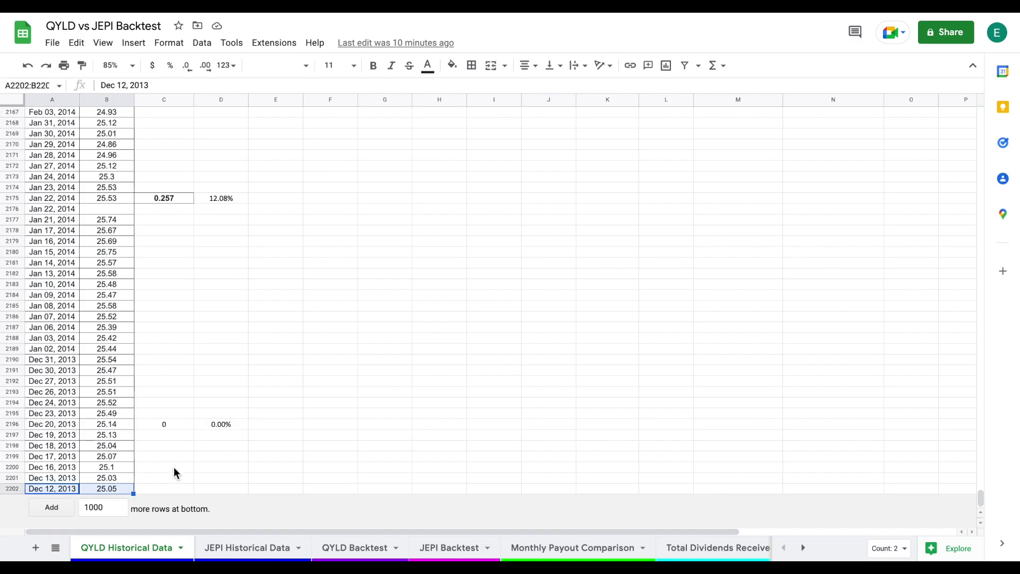
{"action": "left_click", "coordinate": [118, 488]}
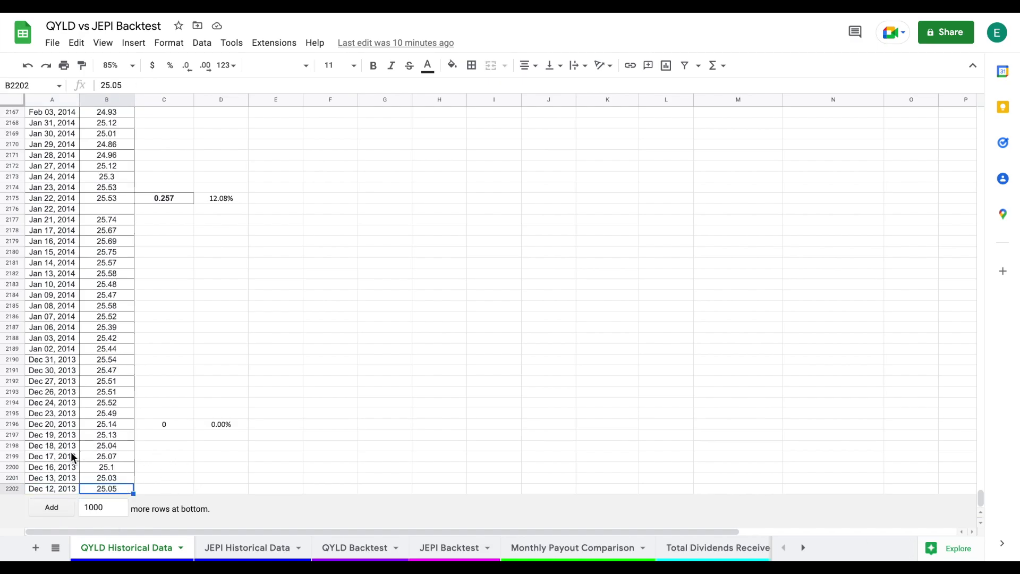
{"action": "left_click_drag", "start_coordinate": [980, 494], "coordinate": [985, 97]}
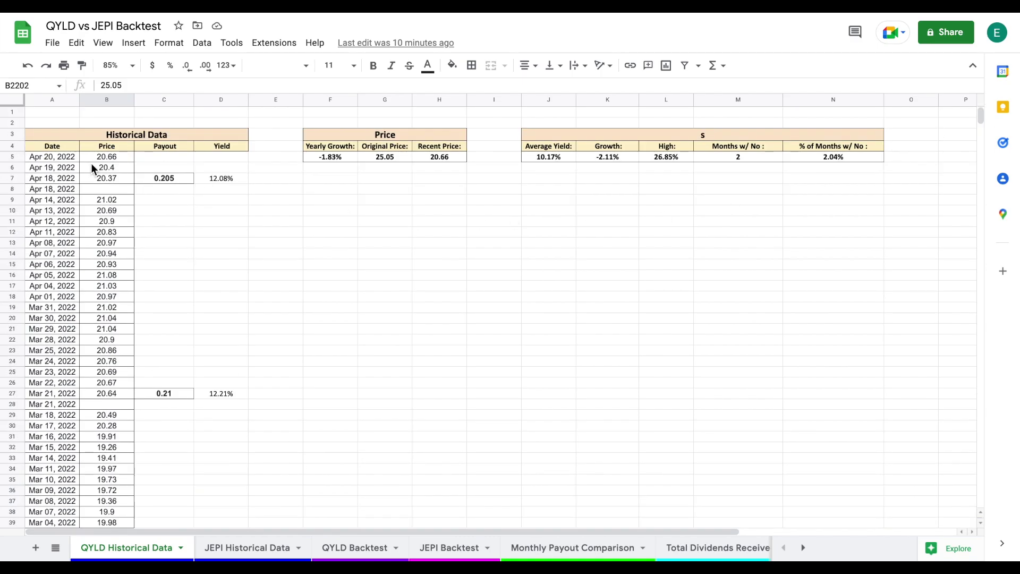
{"action": "left_click_drag", "start_coordinate": [60, 154], "coordinate": [108, 157]}
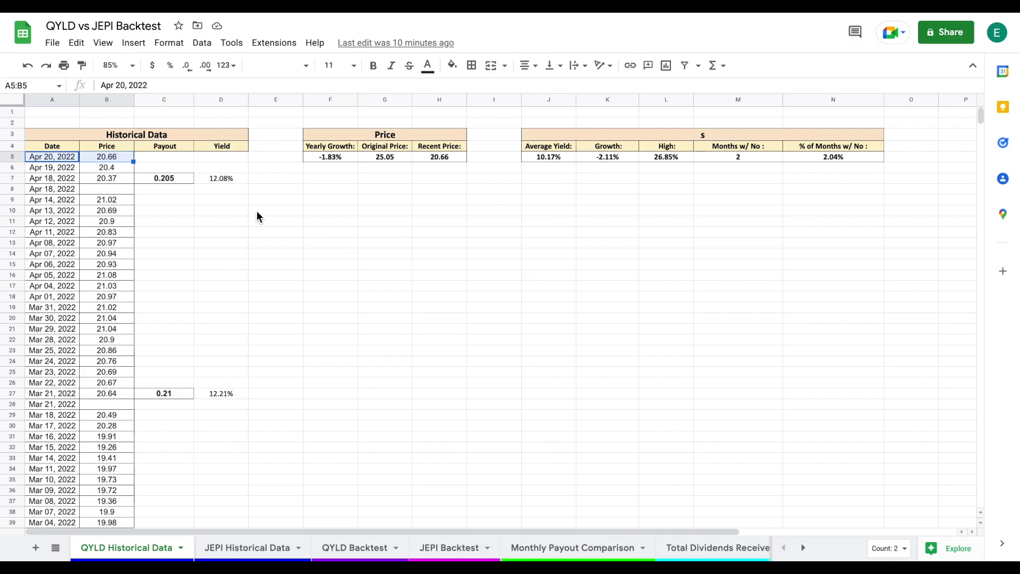
Step: Check QYLD's January 22, 2014 payout in the historical data, and its most recent payout in C7
{"action": "left_click_drag", "start_coordinate": [979, 120], "coordinate": [952, 534]}
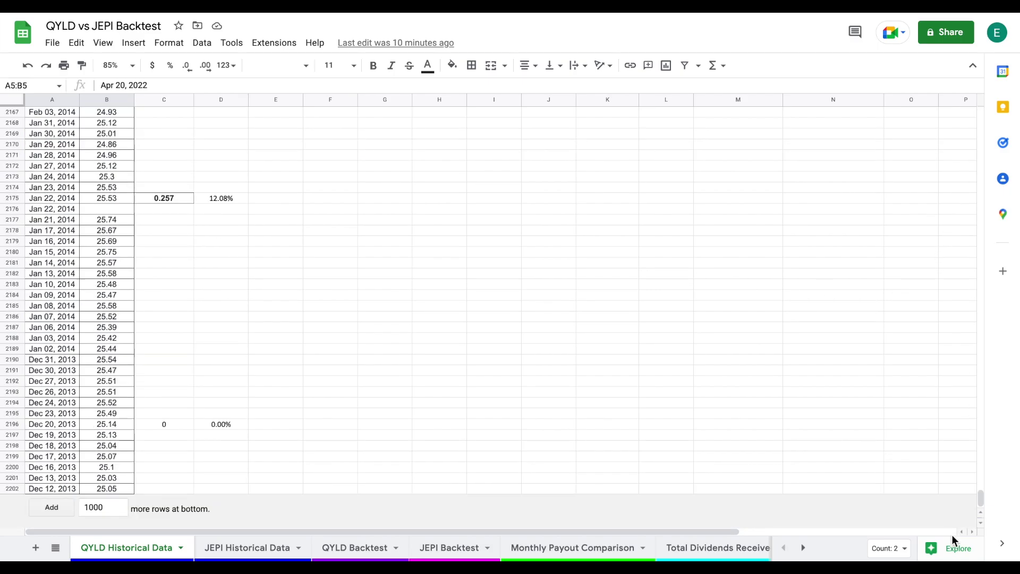
{"action": "left_click", "coordinate": [181, 198]}
{"action": "left_click_drag", "start_coordinate": [980, 499], "coordinate": [979, 96]}
{"action": "left_click", "coordinate": [183, 176]}
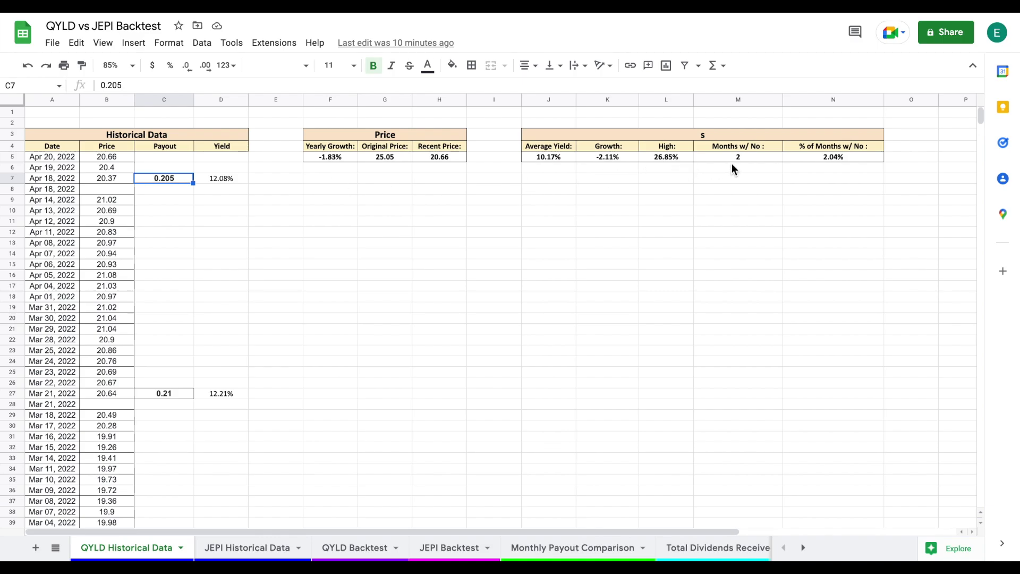
Step: Inspect the QYLD price formulas for yearly growth, original price and recent price in F5:H5
{"action": "left_click", "coordinate": [346, 158]}
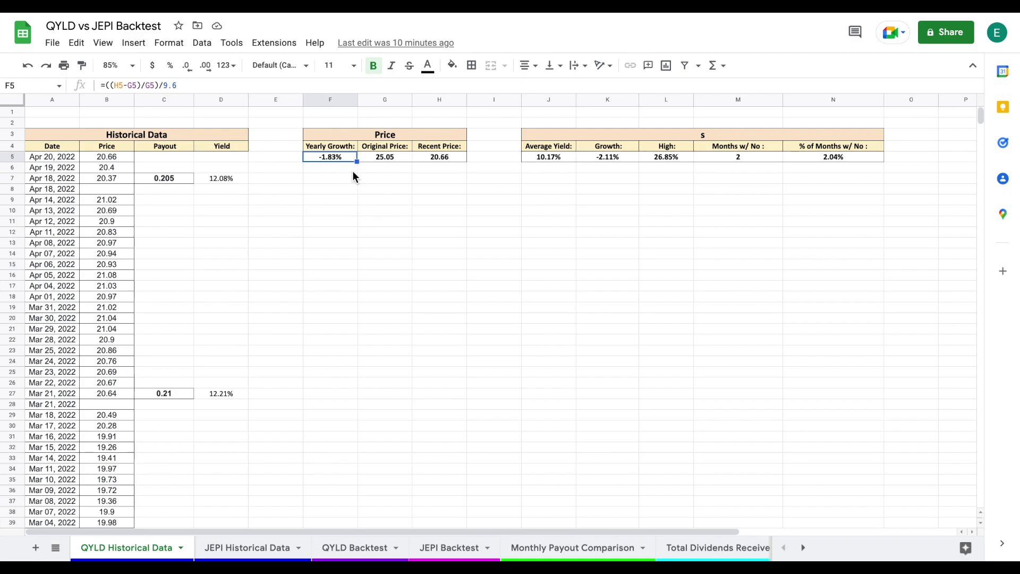
{"action": "left_click", "coordinate": [403, 159]}
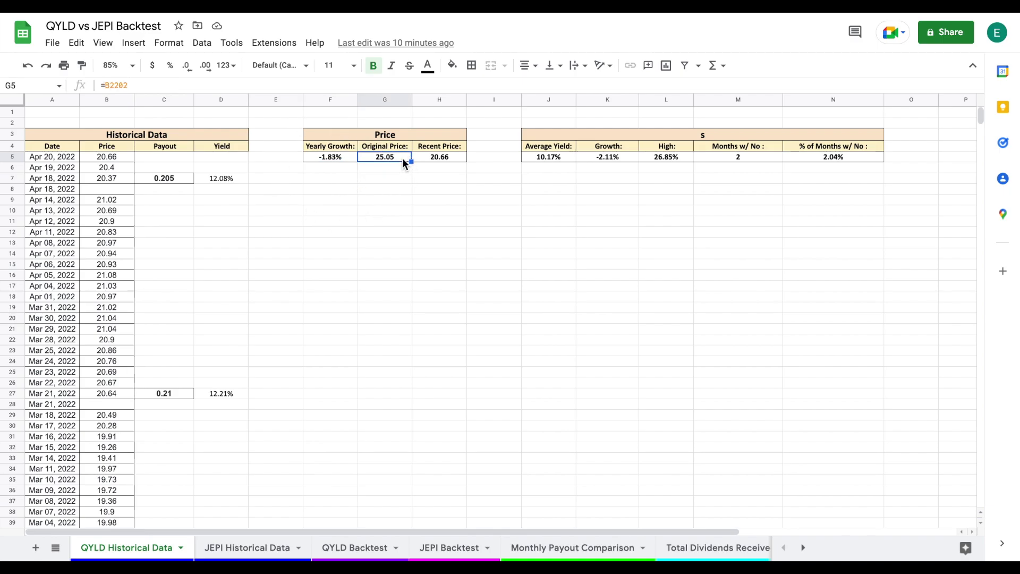
{"action": "left_click", "coordinate": [457, 159]}
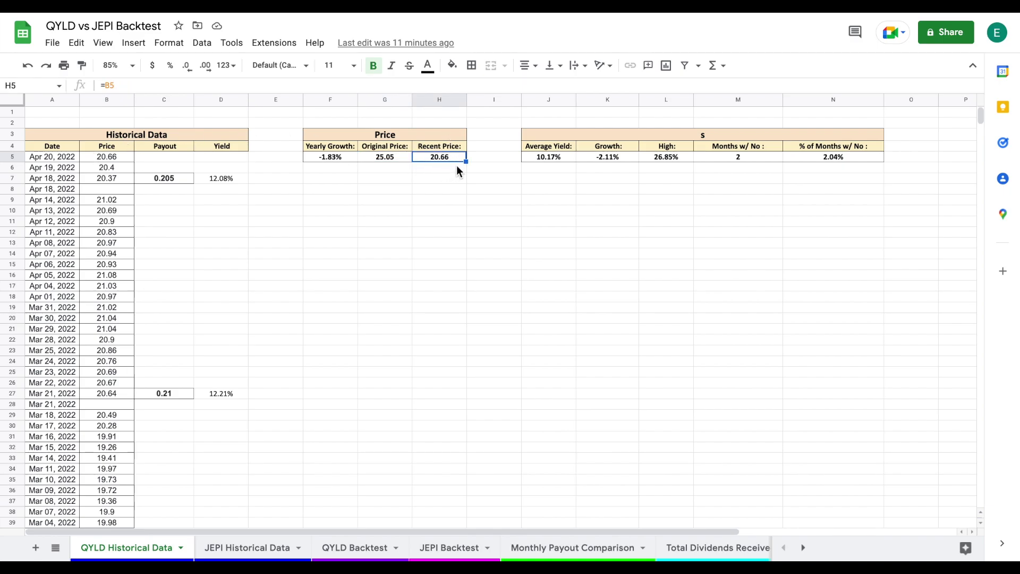
Step: Inspect the QYLD dividend statistics in J5:N5, from average yield and growth to the percentage of months without a payout
{"action": "left_click_drag", "start_coordinate": [699, 137], "coordinate": [565, 157]}
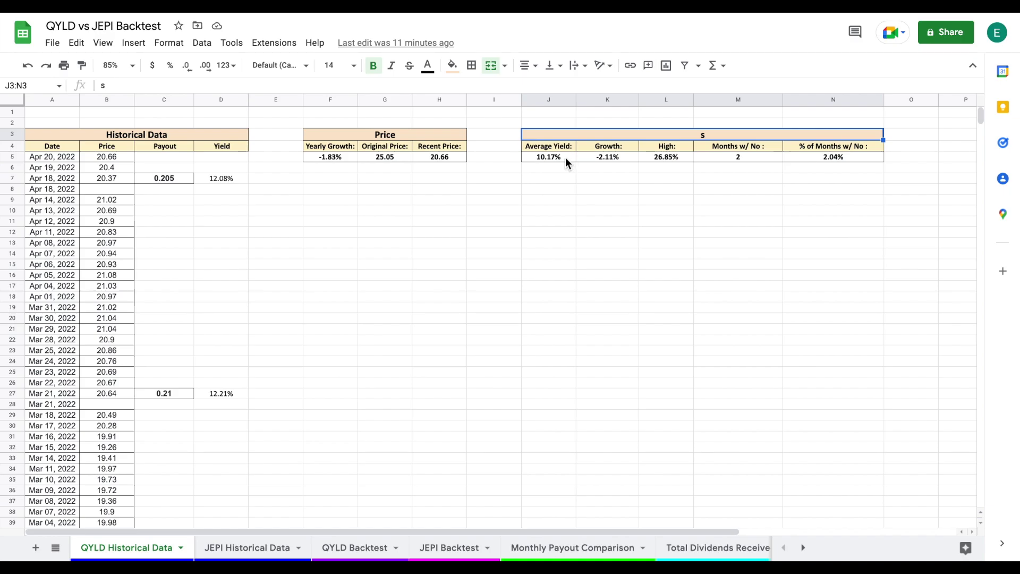
{"action": "left_click", "coordinate": [566, 158]}
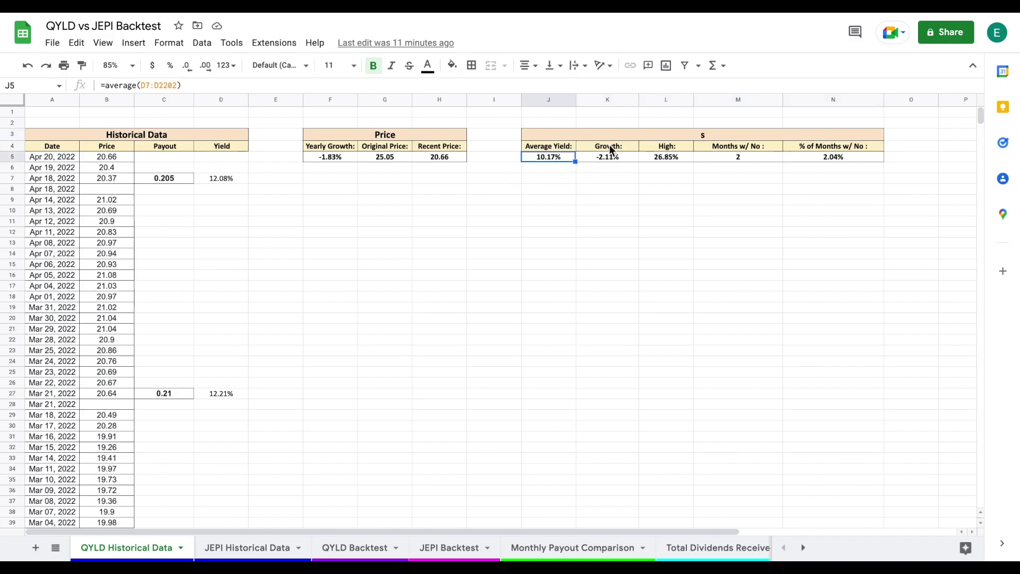
{"action": "left_click", "coordinate": [605, 157]}
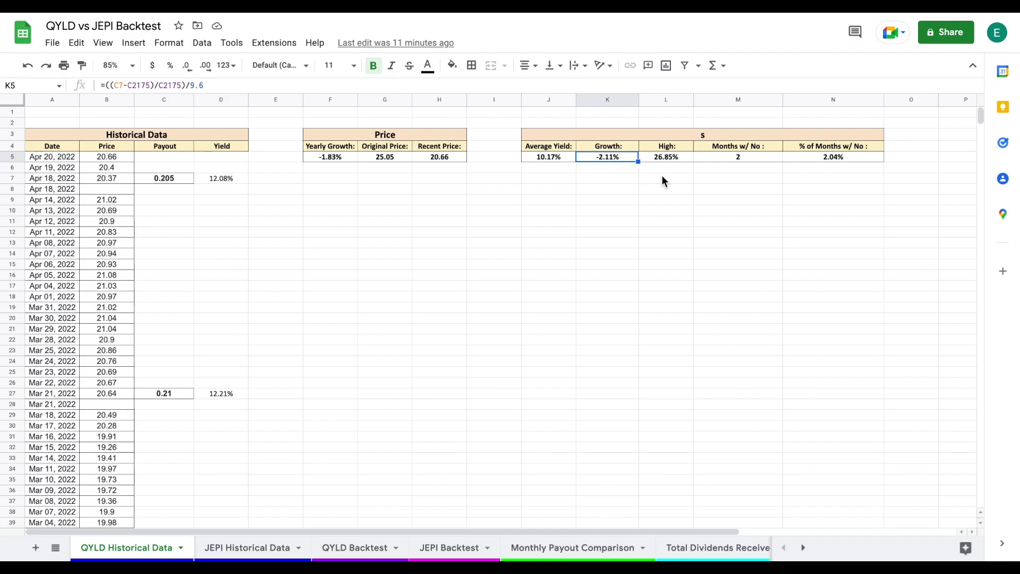
{"action": "left_click", "coordinate": [678, 155]}
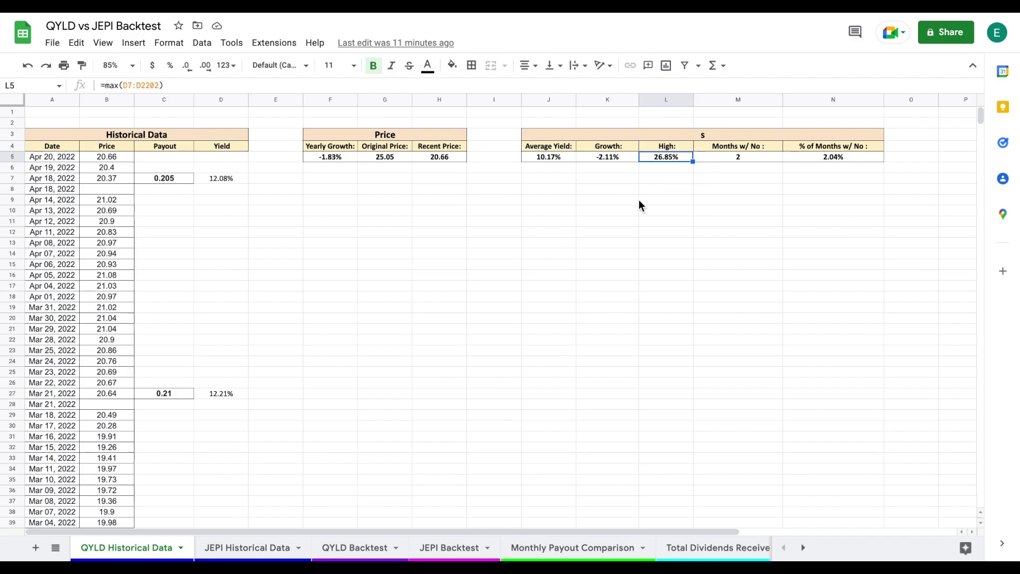
{"action": "left_click", "coordinate": [726, 200]}
{"action": "left_click", "coordinate": [763, 158]}
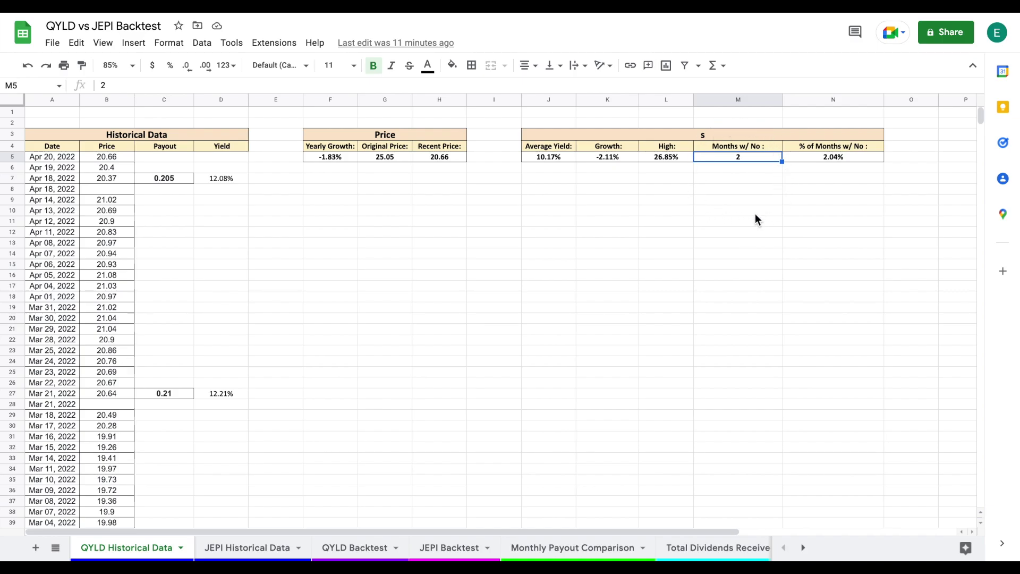
{"action": "left_click", "coordinate": [854, 164]}
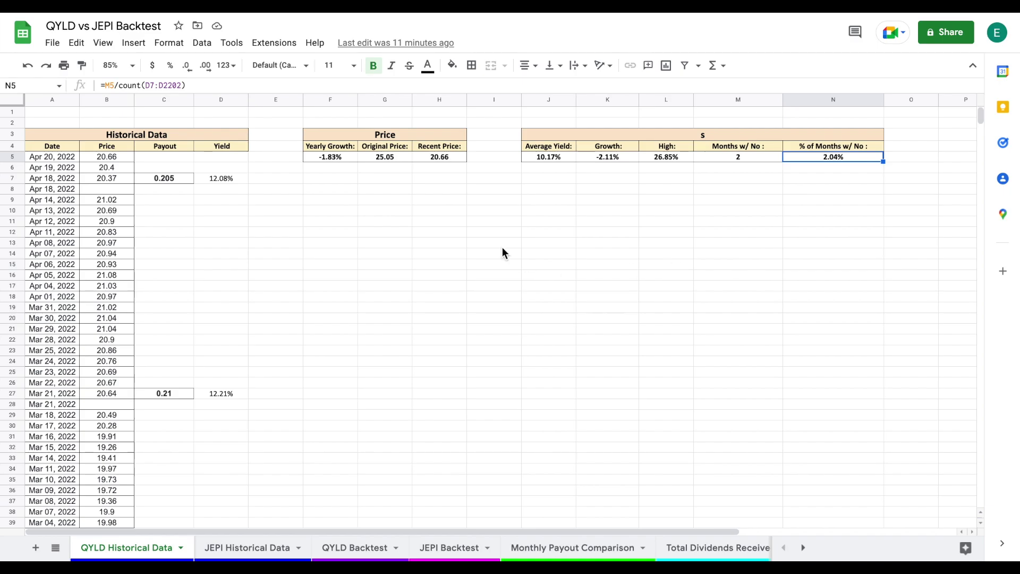
Step: Find the oldest date and price record on the JEPI Historical Data sheet and select its date cell
{"action": "left_click", "coordinate": [270, 536]}
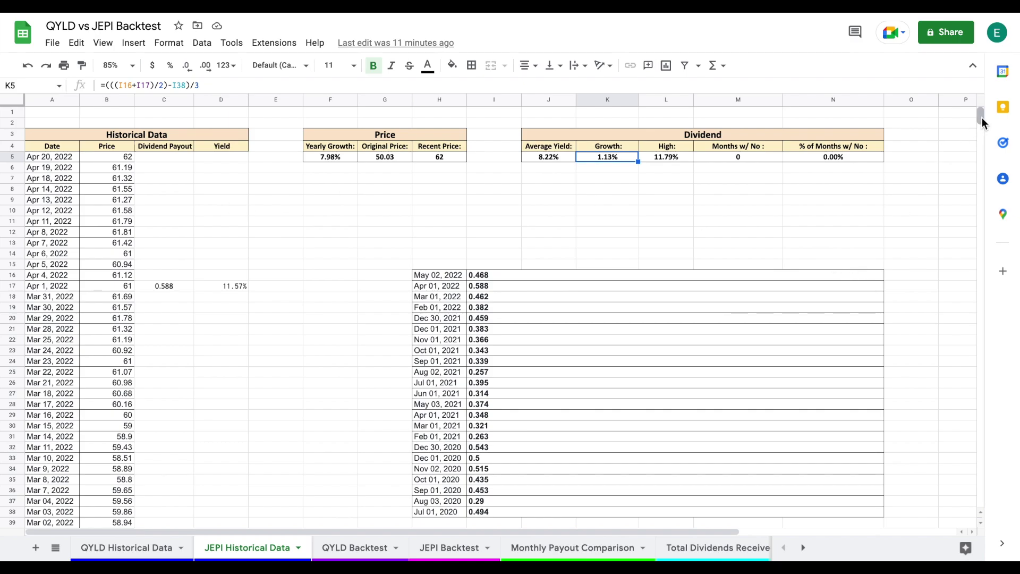
{"action": "left_click_drag", "start_coordinate": [980, 115], "coordinate": [981, 274]}
{"action": "left_click_drag", "start_coordinate": [968, 430], "coordinate": [970, 487]}
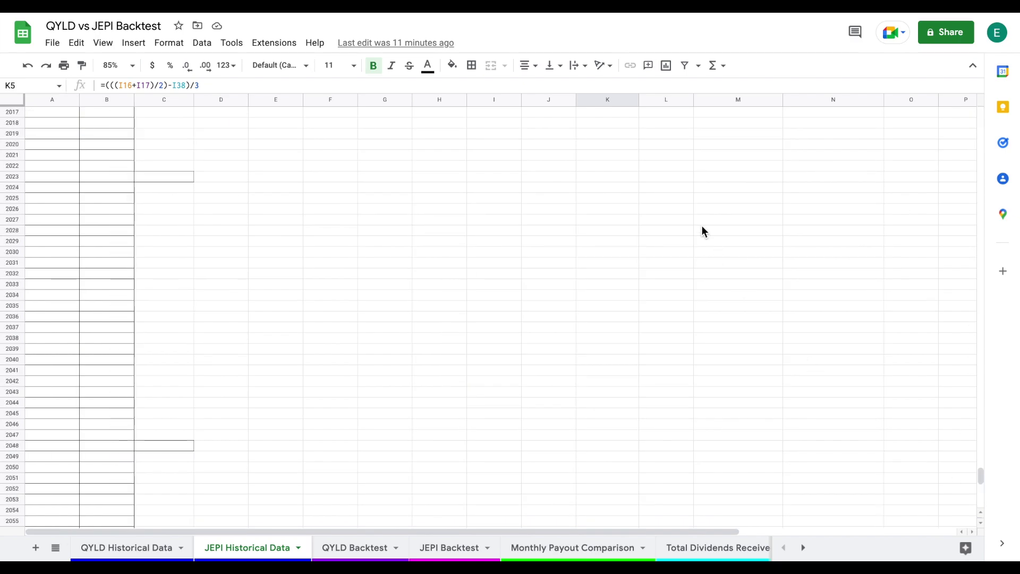
{"action": "left_click_drag", "start_coordinate": [981, 439], "coordinate": [983, 196]}
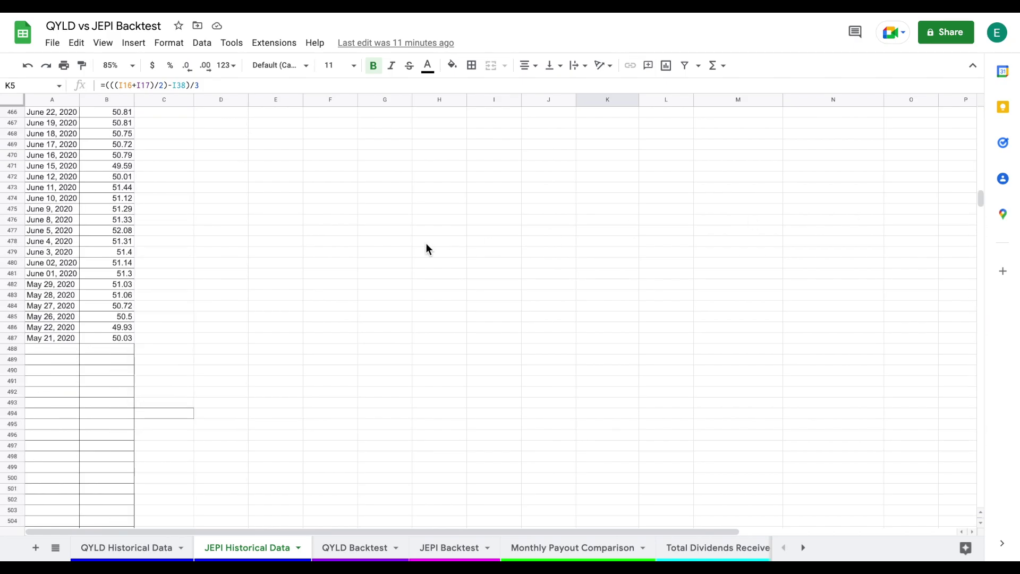
{"action": "left_click_drag", "start_coordinate": [61, 340], "coordinate": [122, 339]}
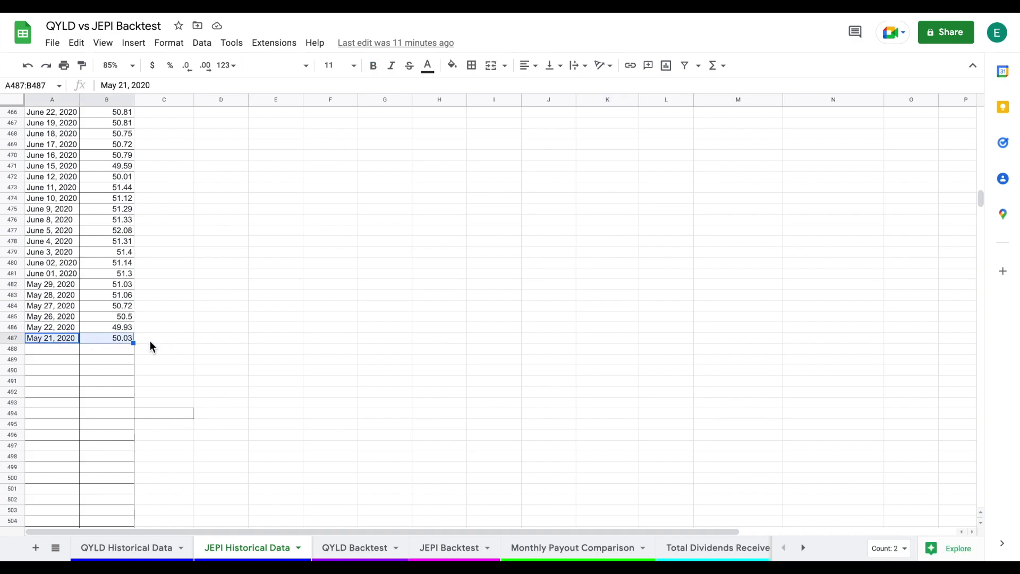
{"action": "left_click", "coordinate": [75, 340]}
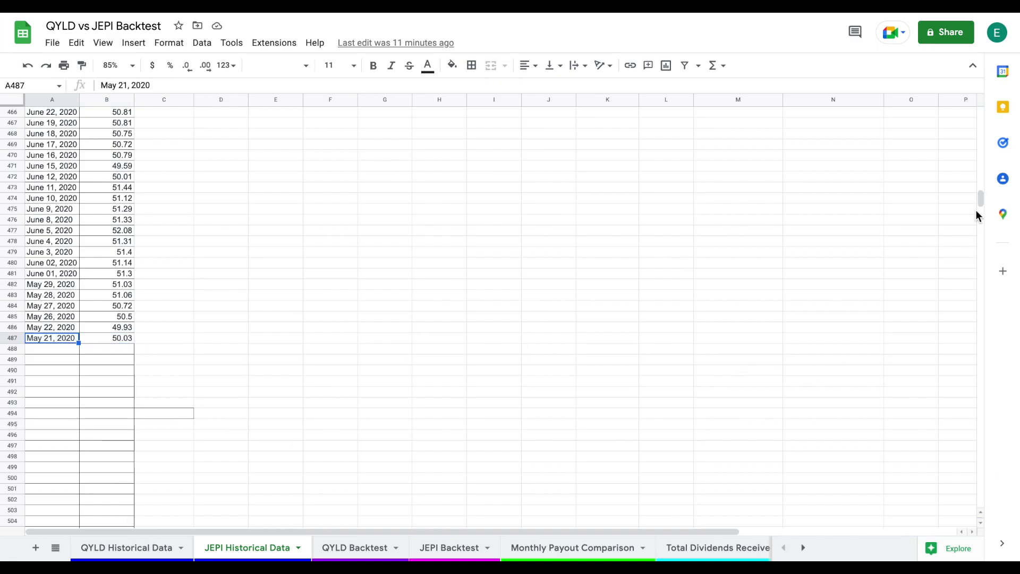
Step: Check JEPI's most recent date and price record, and inspect the yearly growth, original price and recent price cells in F5:H5
{"action": "left_click_drag", "start_coordinate": [981, 197], "coordinate": [983, 77]}
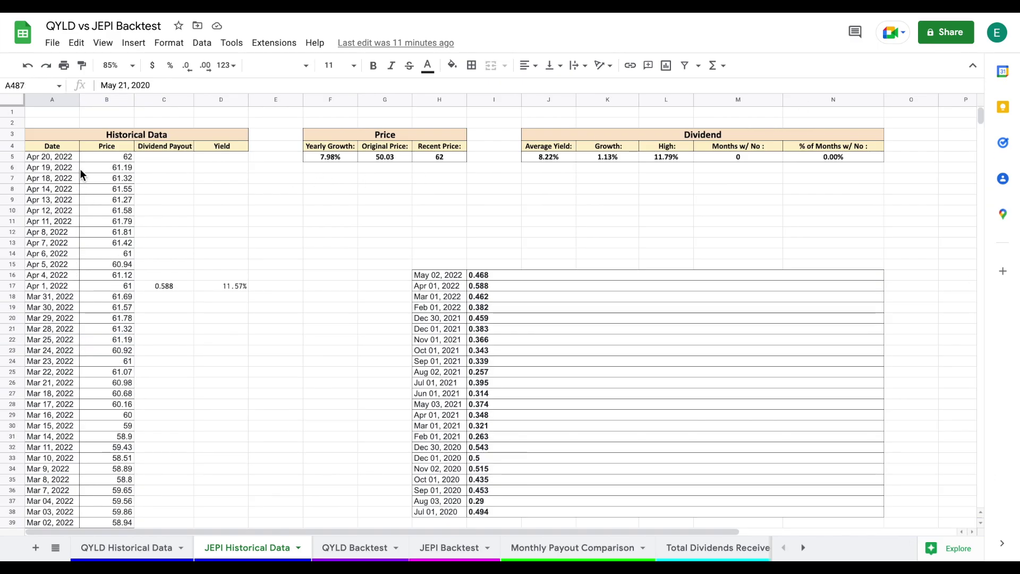
{"action": "left_click_drag", "start_coordinate": [67, 157], "coordinate": [102, 157]}
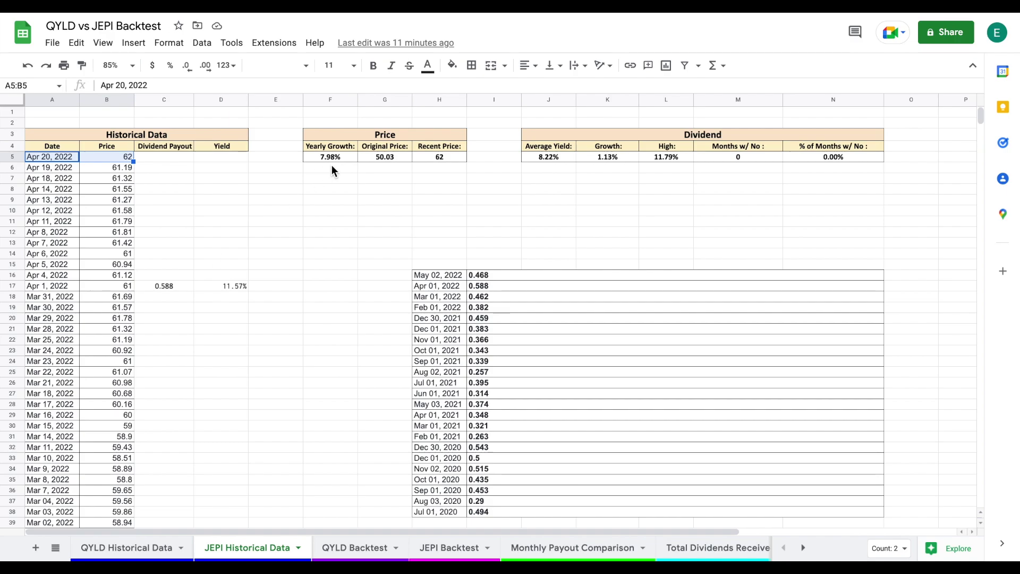
{"action": "left_click", "coordinate": [344, 158]}
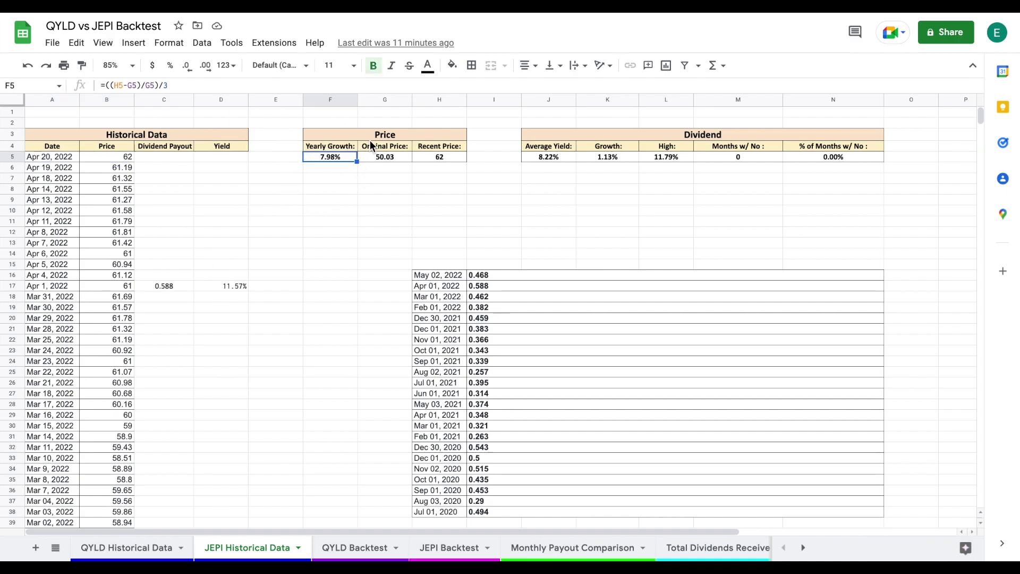
{"action": "left_click", "coordinate": [398, 158]}
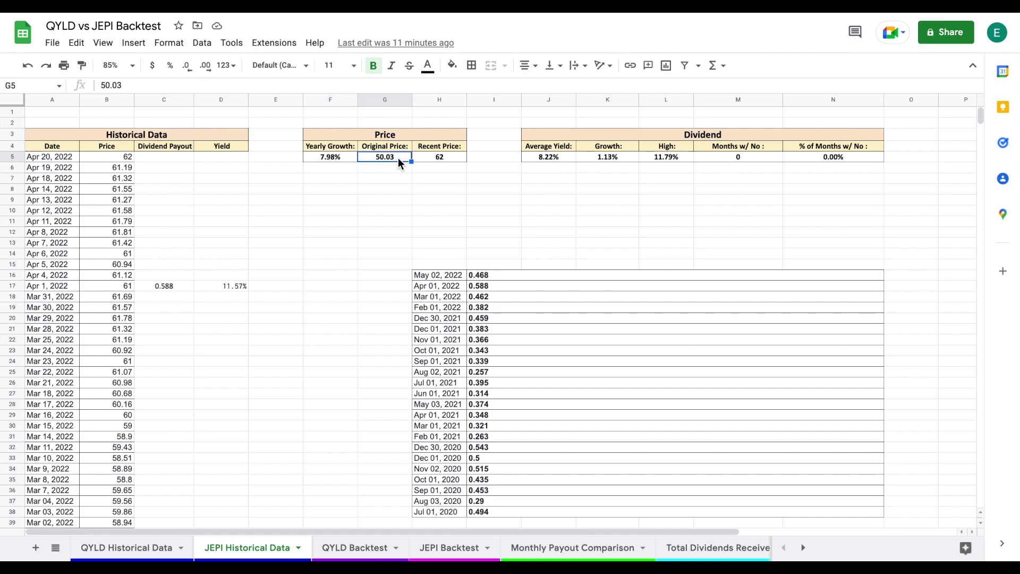
{"action": "left_click", "coordinate": [457, 156]}
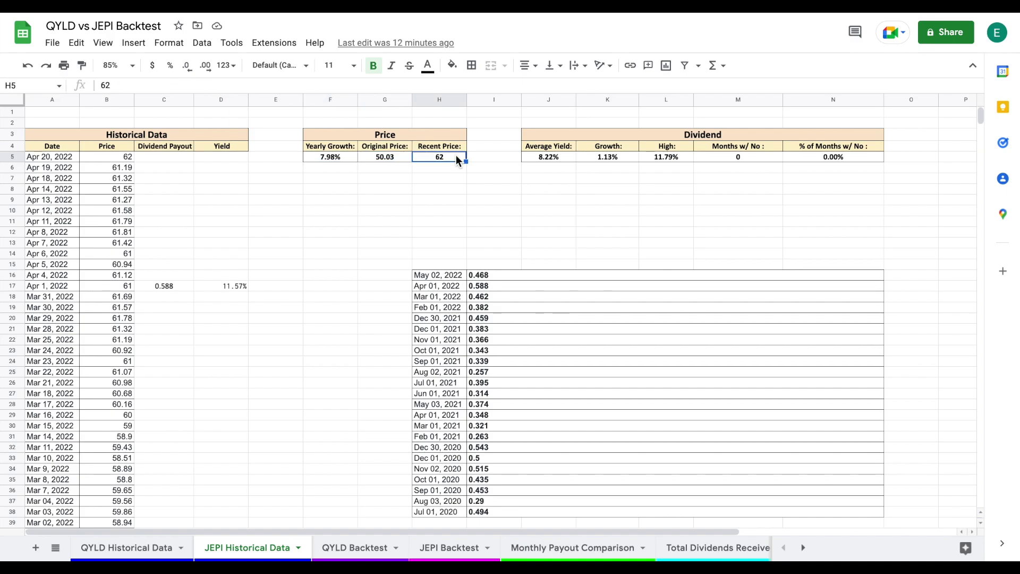
Step: Inspect the JEPI dividend statistics in row 5, covering average yield, growth, high and months without a payout
{"action": "left_click", "coordinate": [731, 137]}
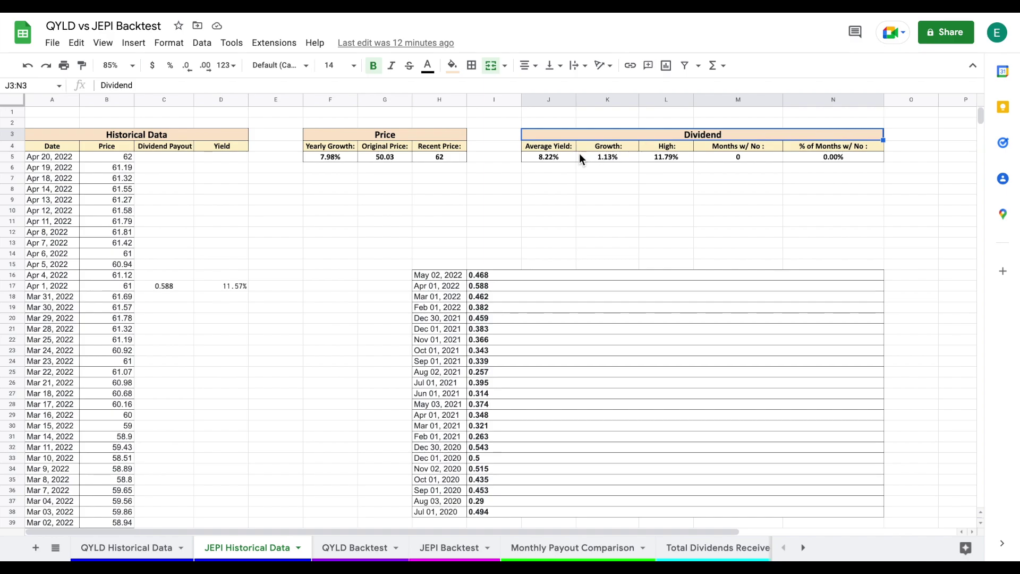
{"action": "left_click", "coordinate": [560, 154]}
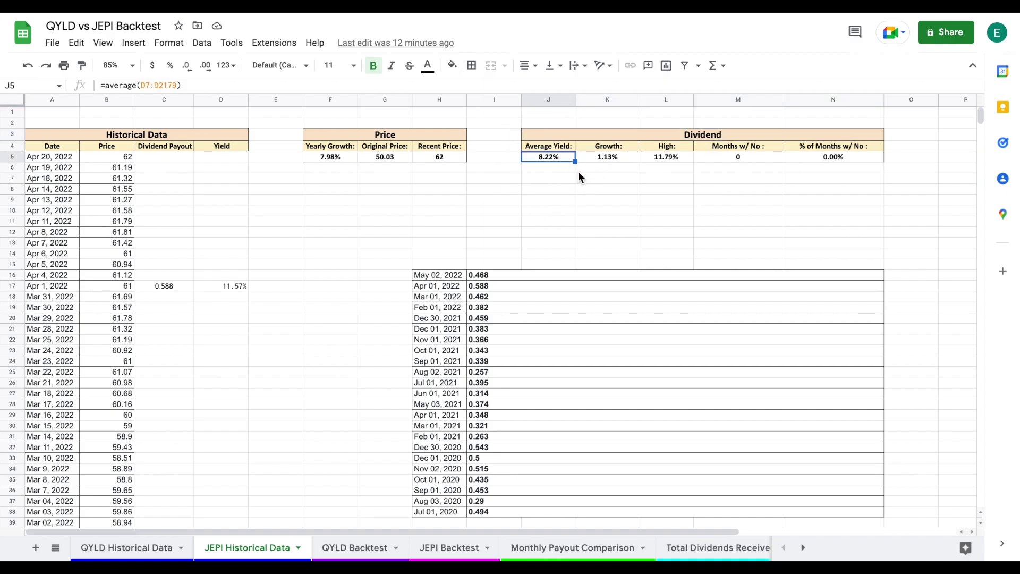
{"action": "left_click", "coordinate": [628, 160]}
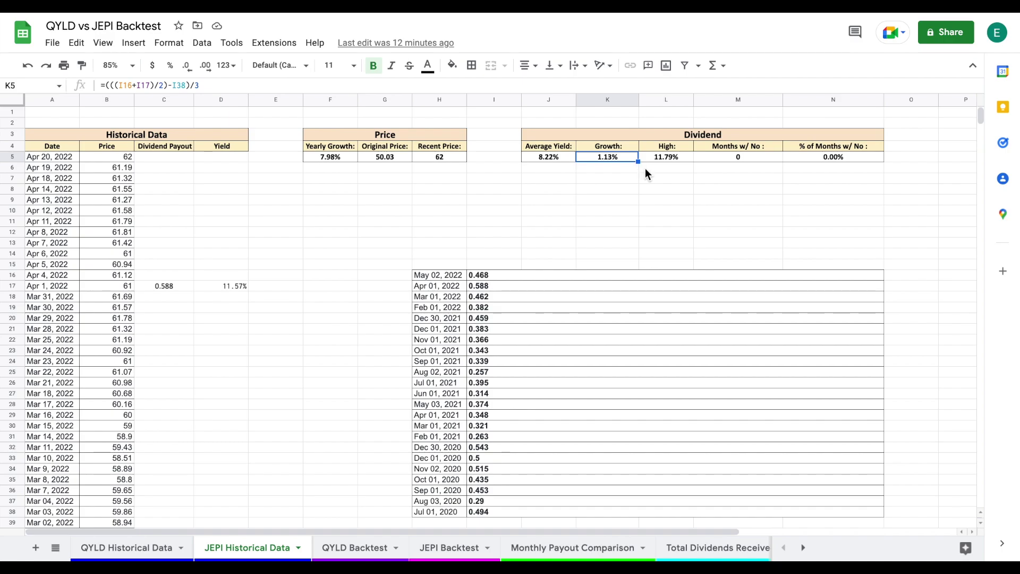
{"action": "left_click", "coordinate": [683, 158]}
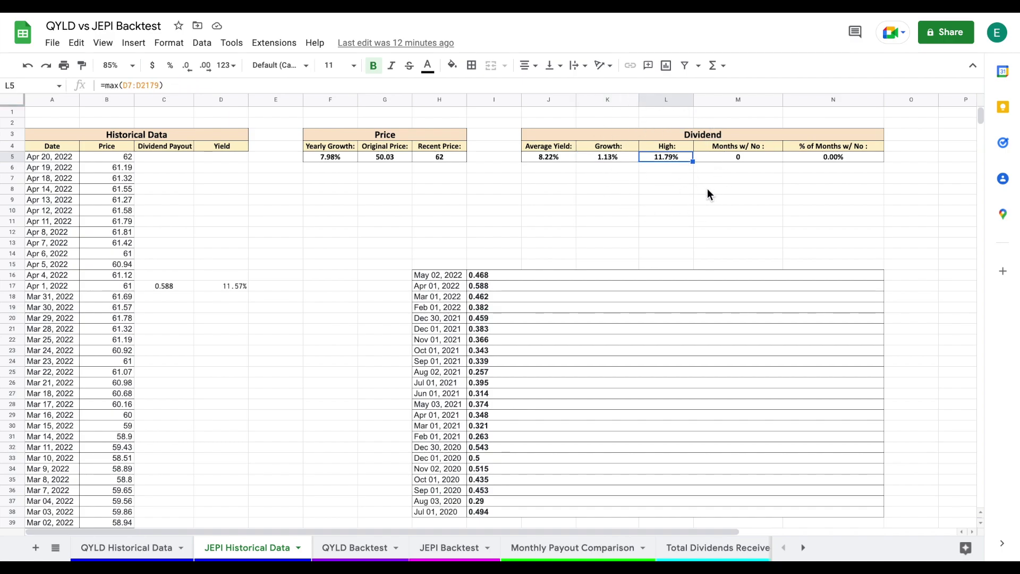
{"action": "left_click", "coordinate": [767, 157]}
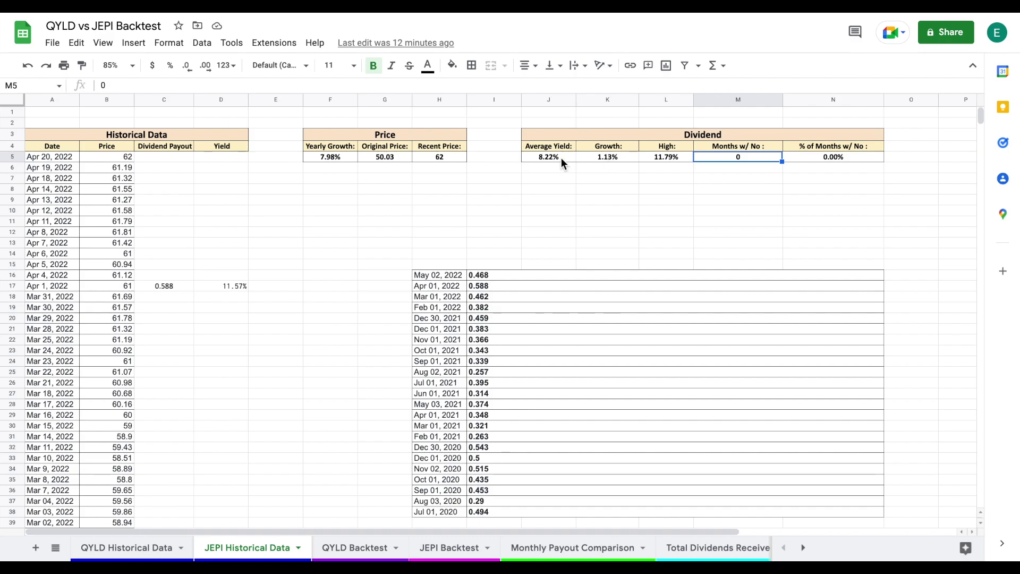
{"action": "left_click_drag", "start_coordinate": [561, 157], "coordinate": [826, 158]}
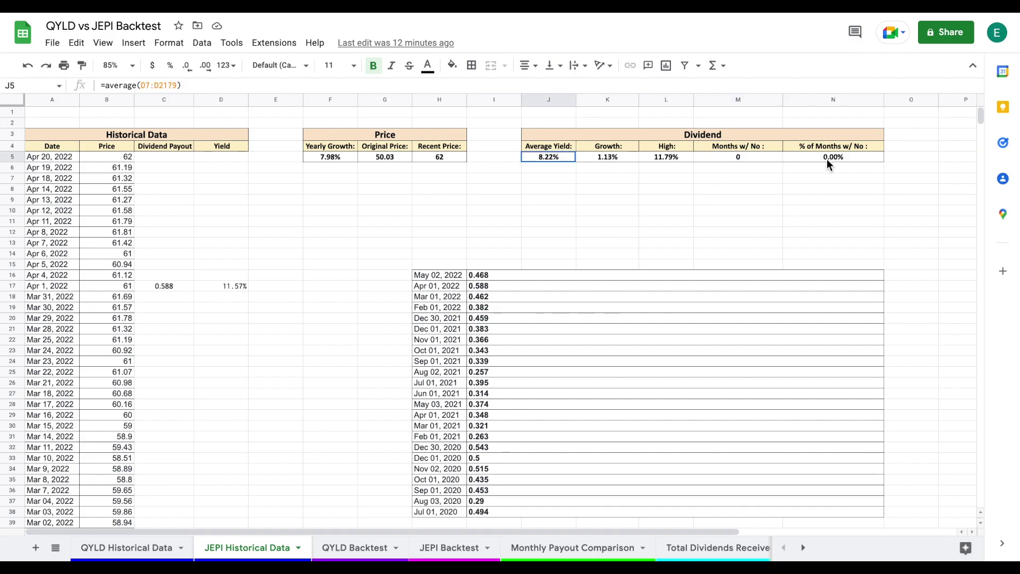
Step: View the QYLD Backtest and JEPI Backtest sheets, and return to the QYLD Backtest model
{"action": "left_click", "coordinate": [366, 552]}
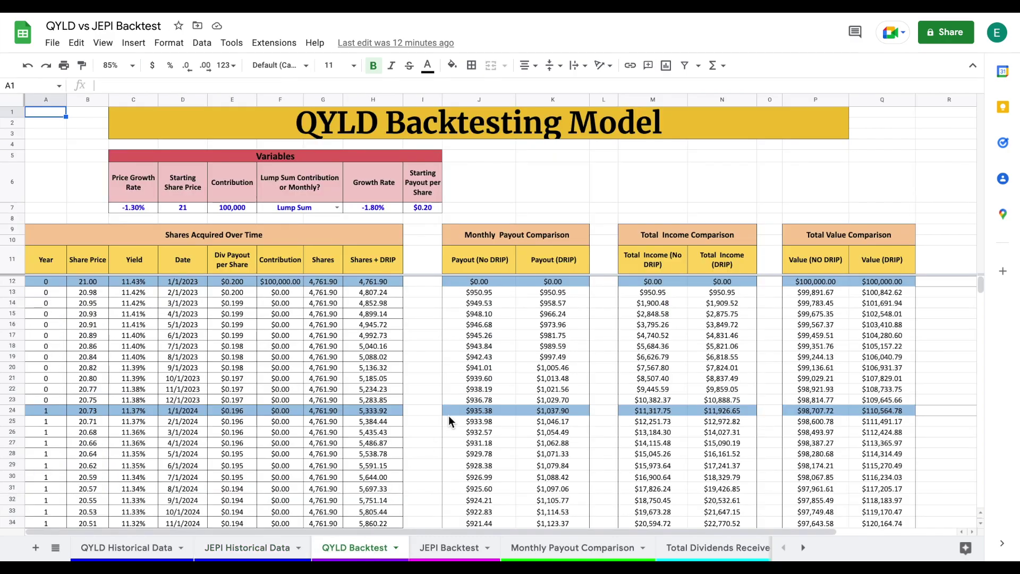
{"action": "left_click", "coordinate": [451, 548]}
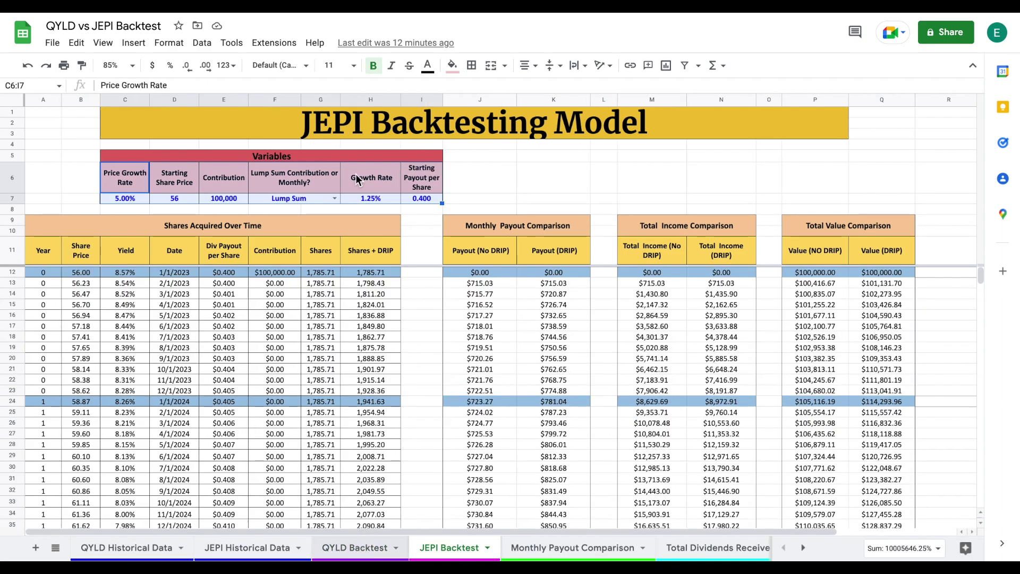
{"action": "key", "text": "ctrl+Page_Up"}
{"action": "left_click", "coordinate": [503, 193]}
{"action": "left_click", "coordinate": [553, 189]}
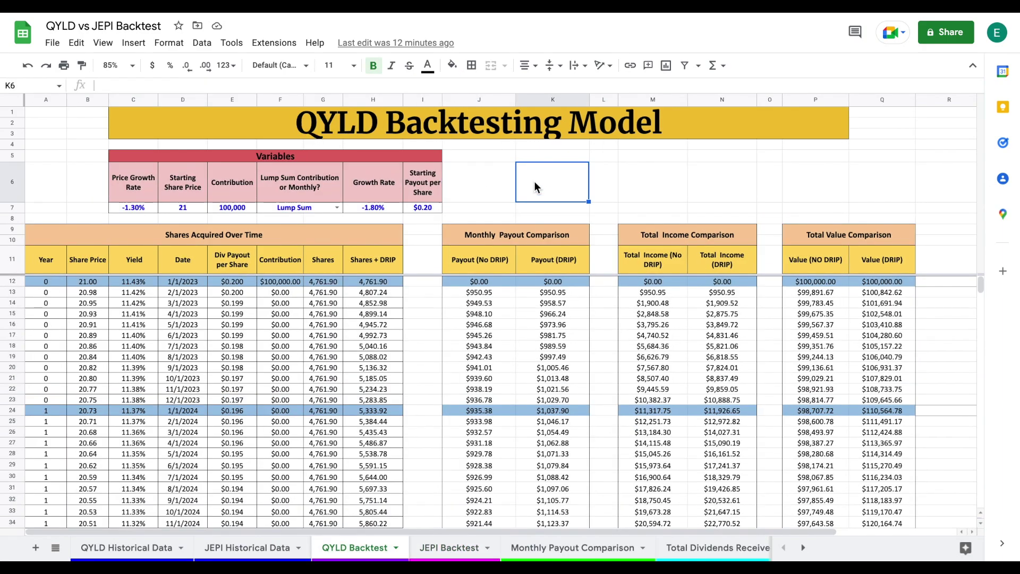
Step: Review the QYLD model's price growth rate, starting share price and contribution variables in C7:E7
{"action": "left_click", "coordinate": [145, 188]}
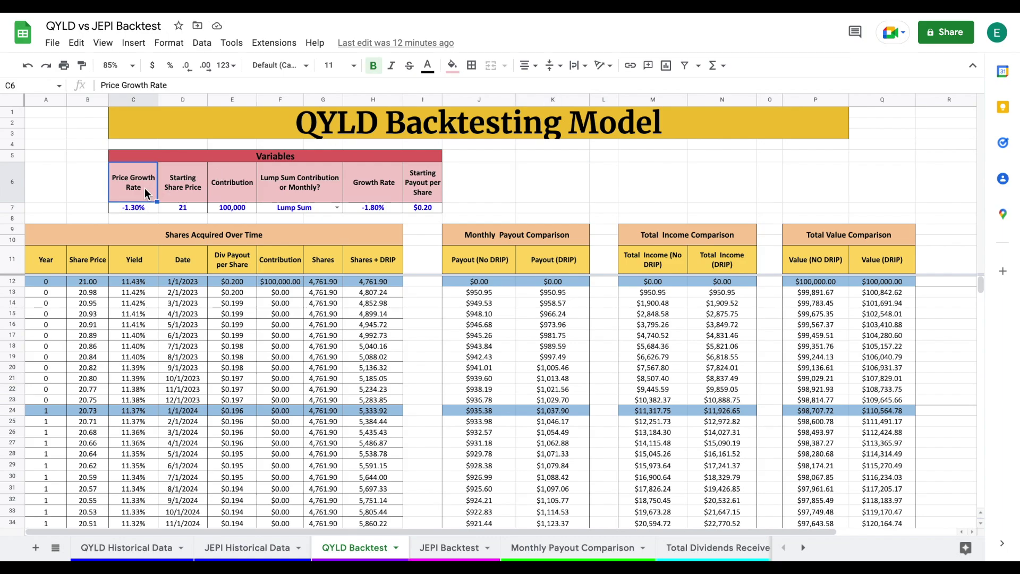
{"action": "left_click", "coordinate": [146, 208]}
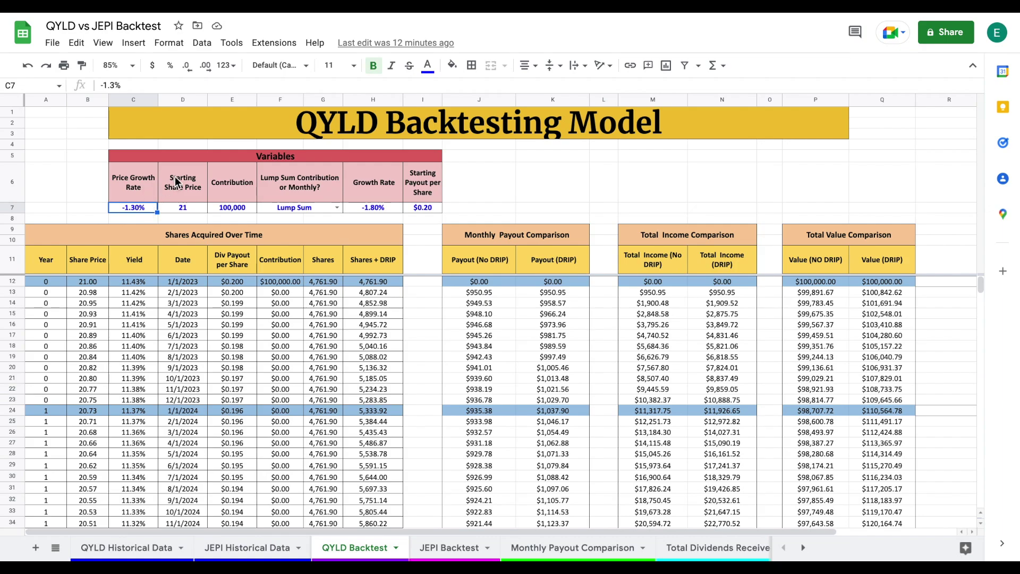
{"action": "left_click", "coordinate": [191, 172]}
{"action": "left_click", "coordinate": [195, 206]}
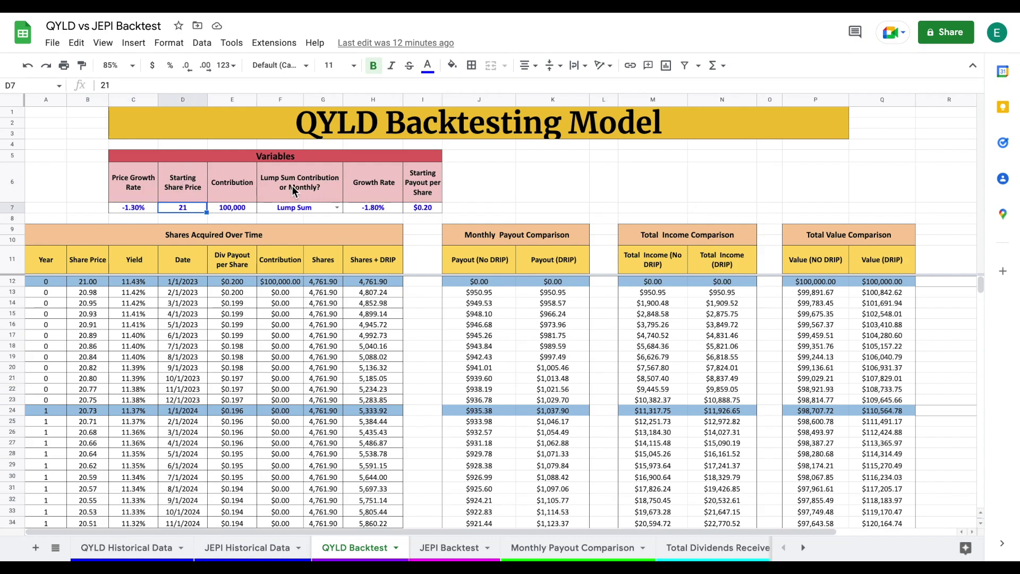
{"action": "left_click", "coordinate": [247, 192]}
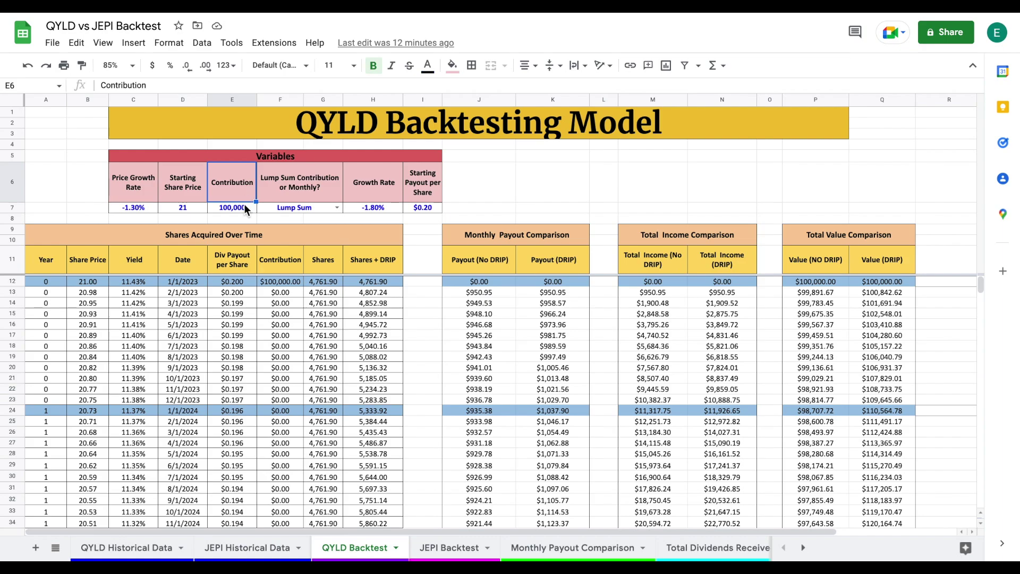
{"action": "left_click", "coordinate": [243, 203]}
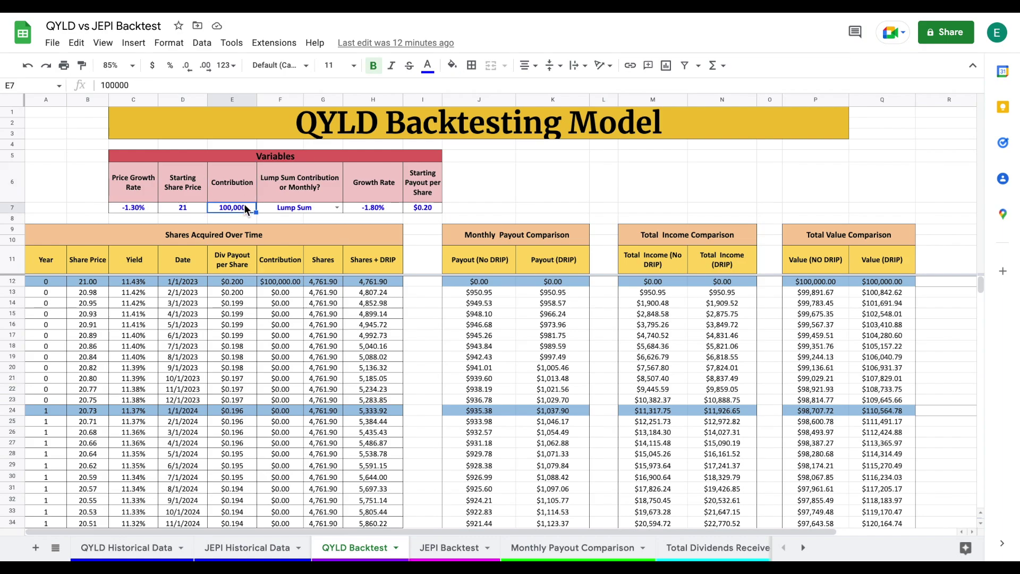
Step: Review the QYLD model's contribution type, growth rate and starting payout per share, and inspect the first yield formula in C12
{"action": "left_click", "coordinate": [313, 210]}
{"action": "left_click", "coordinate": [364, 192]}
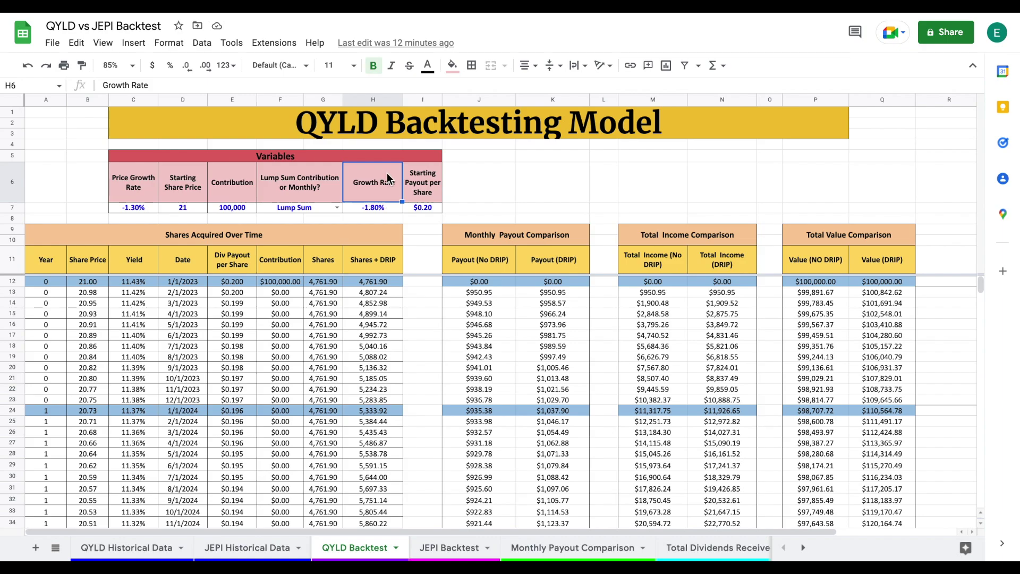
{"action": "left_click", "coordinate": [386, 204]}
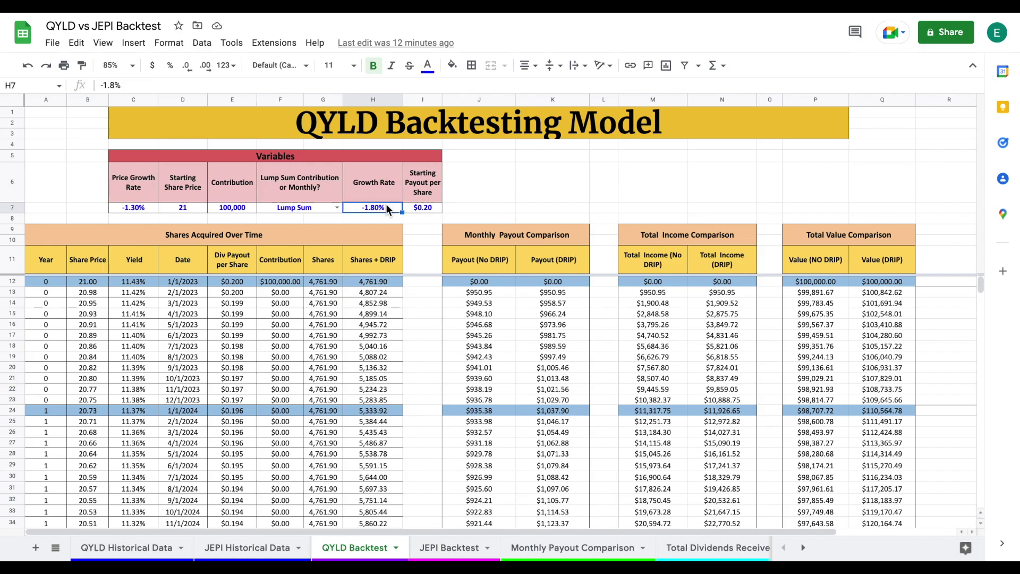
{"action": "left_click", "coordinate": [435, 205]}
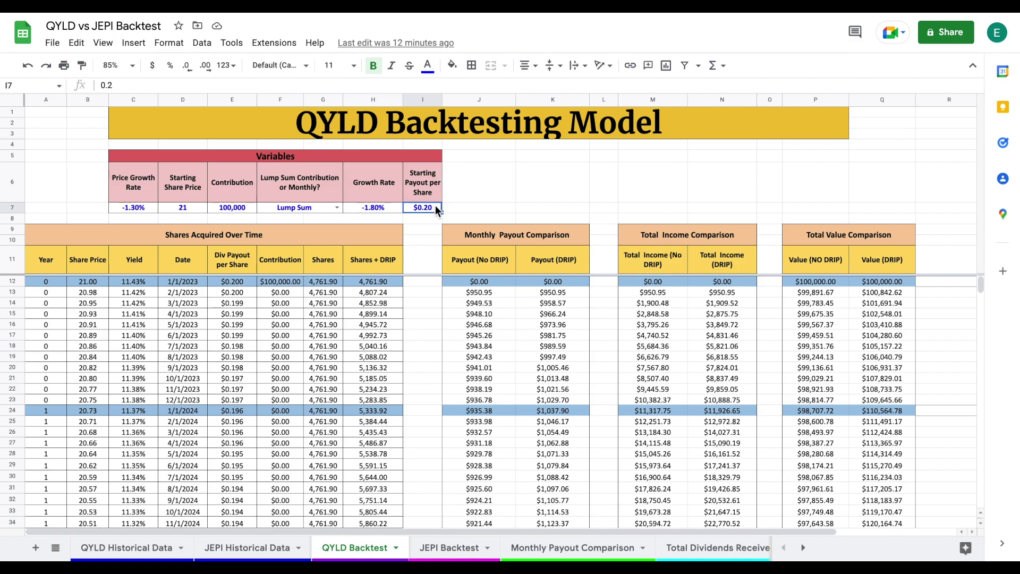
{"action": "left_click", "coordinate": [142, 285]}
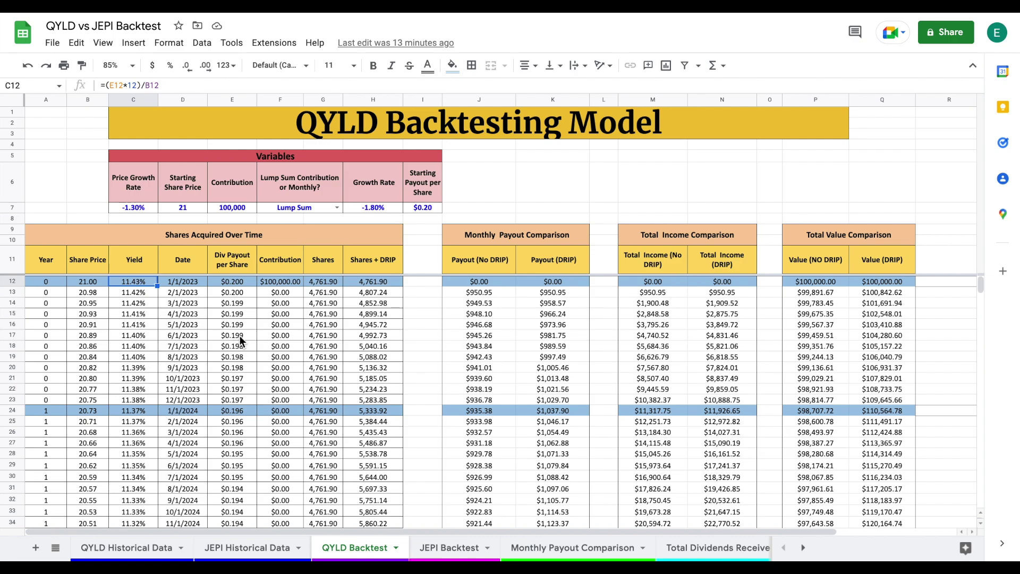
Step: Review the price growth rate, starting share price and contribution variables on the JEPI Backtest sheet
{"action": "left_click", "coordinate": [450, 547]}
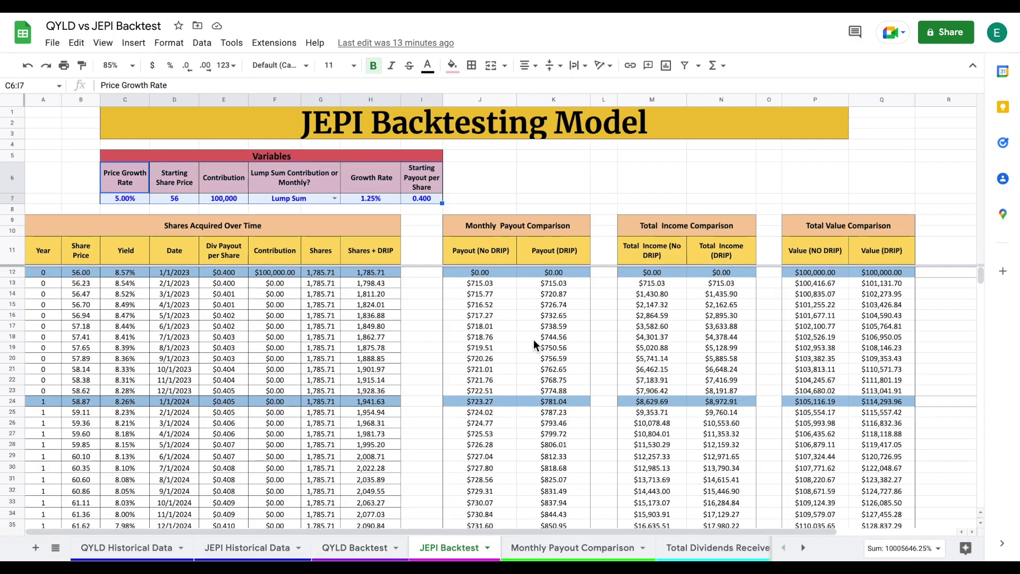
{"action": "left_click", "coordinate": [533, 186]}
{"action": "left_click", "coordinate": [133, 184]}
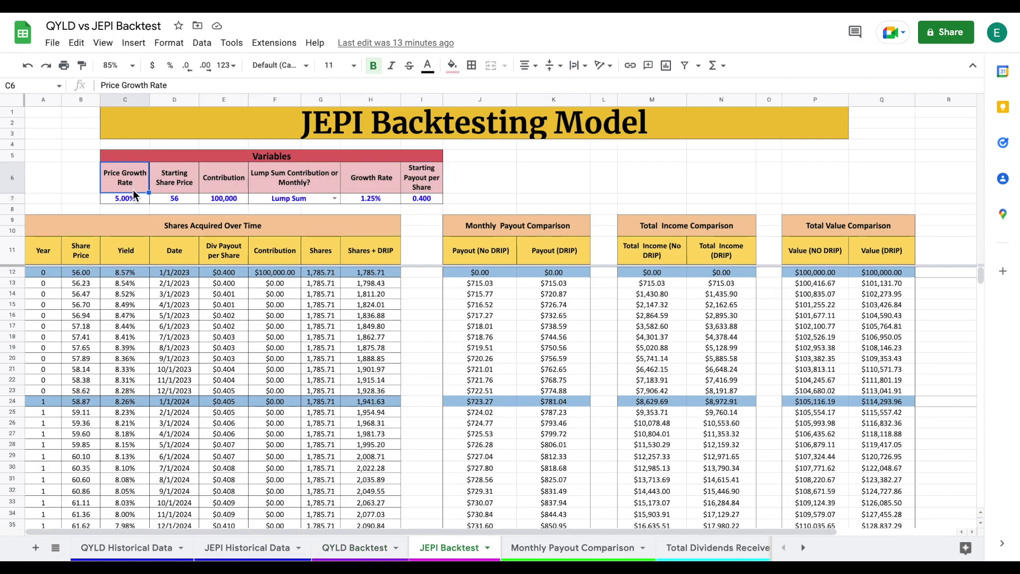
{"action": "left_click", "coordinate": [189, 183]}
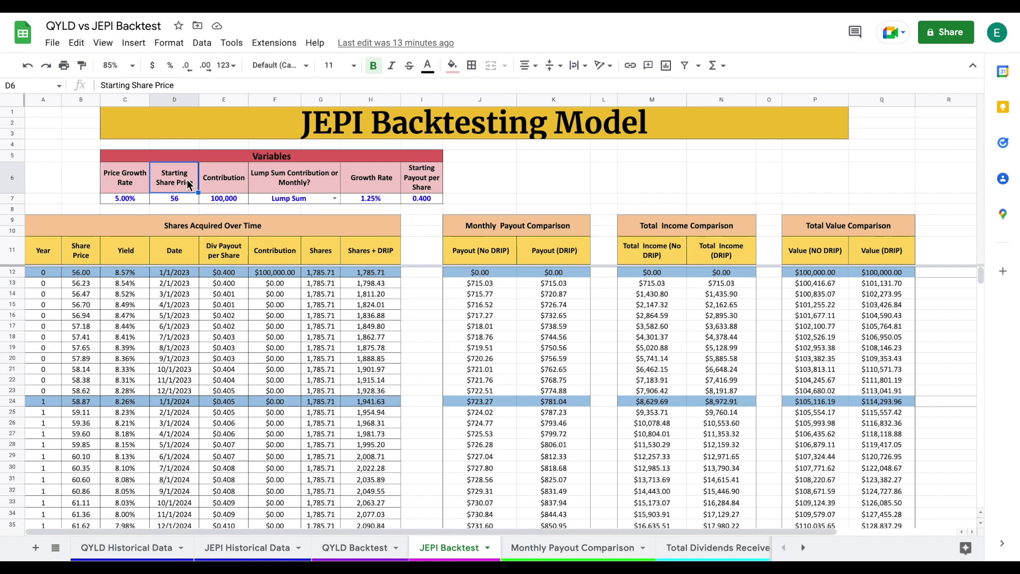
{"action": "left_click", "coordinate": [190, 199]}
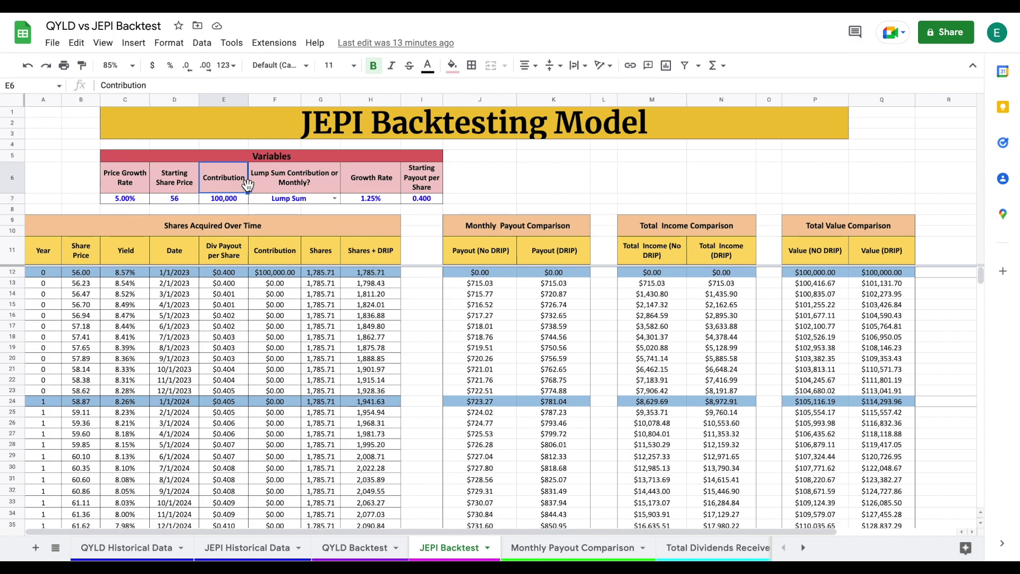
{"action": "left_click", "coordinate": [237, 201]}
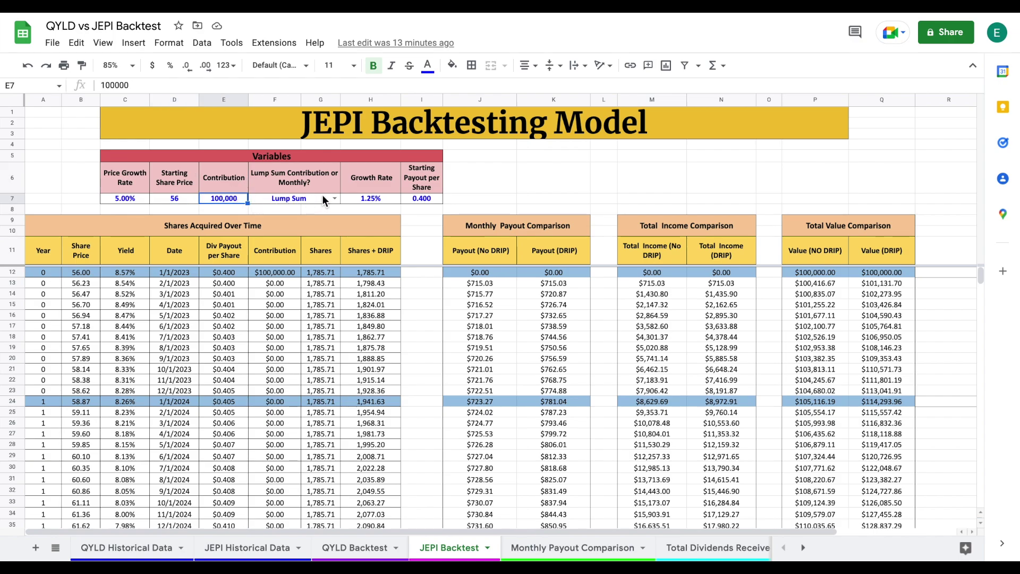
Step: Review the JEPI model's growth rate and starting payout per share, and inspect its first yield formula in C12
{"action": "left_click", "coordinate": [368, 181]}
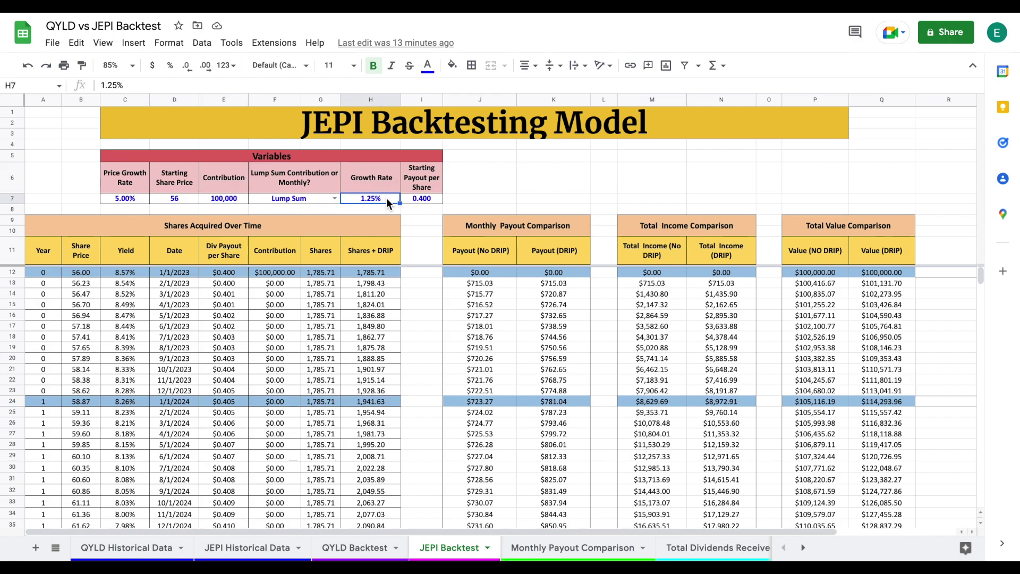
{"action": "left_click", "coordinate": [434, 183]}
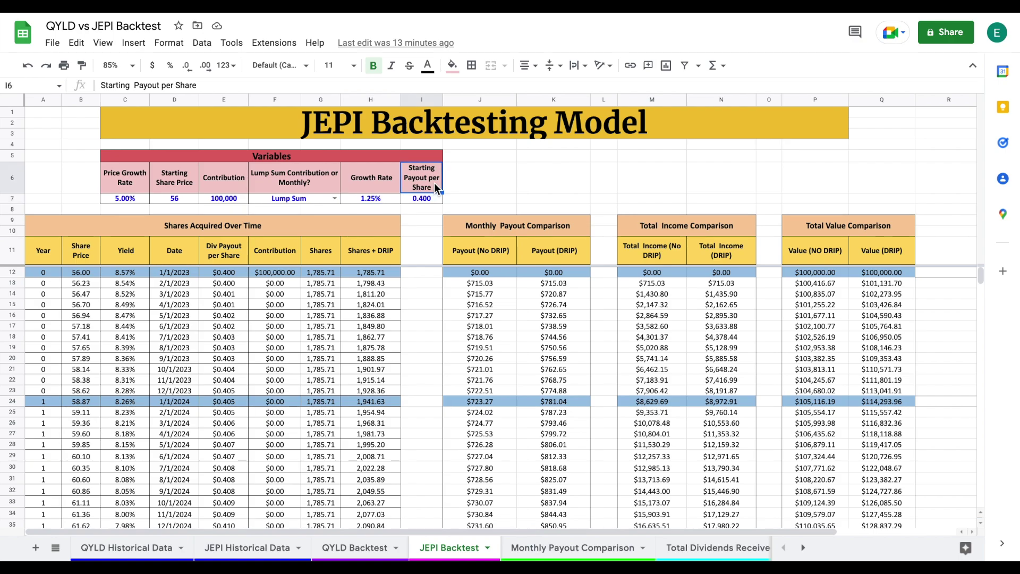
{"action": "left_click", "coordinate": [435, 197]}
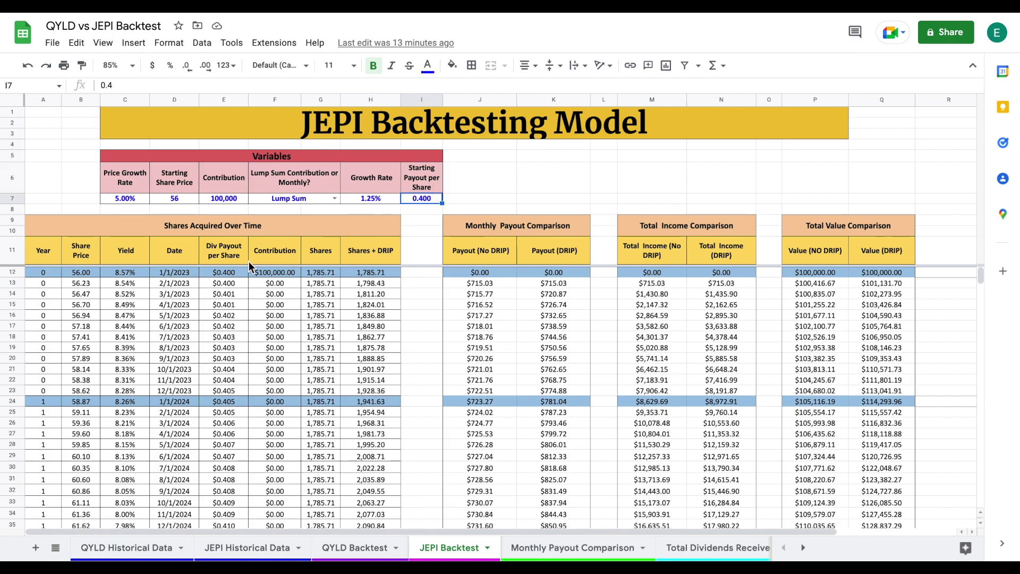
{"action": "left_click", "coordinate": [134, 272]}
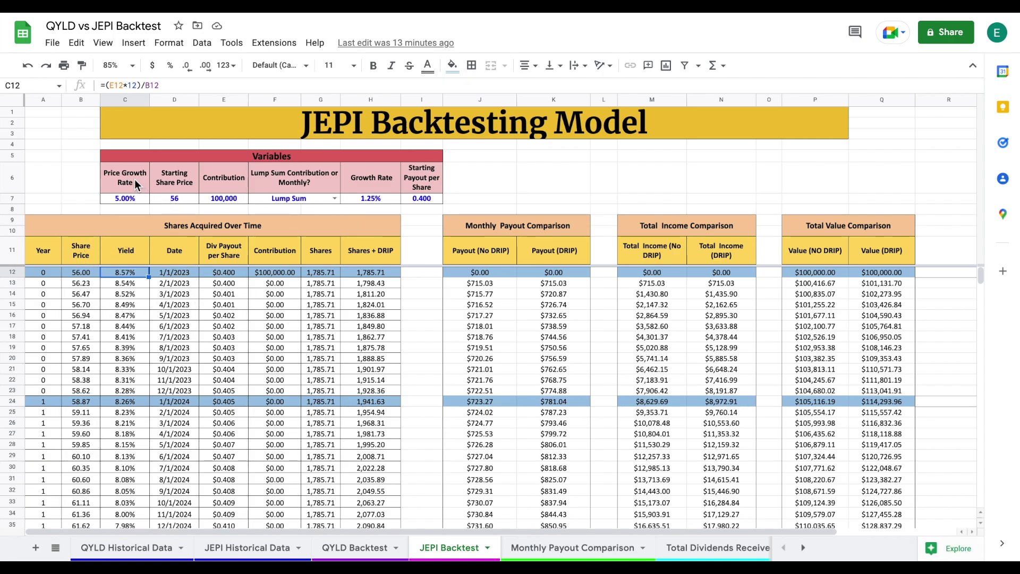
Step: Look over the Monthly Payout, Total Income and Total Value Comparison sections of the JEPI model
{"action": "left_click", "coordinate": [550, 225]}
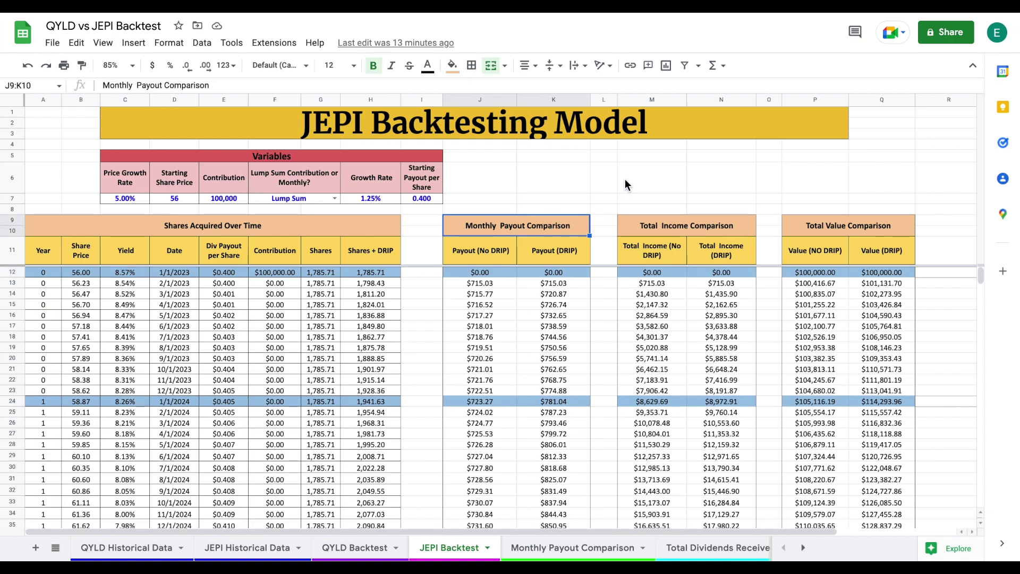
{"action": "left_click", "coordinate": [724, 230]}
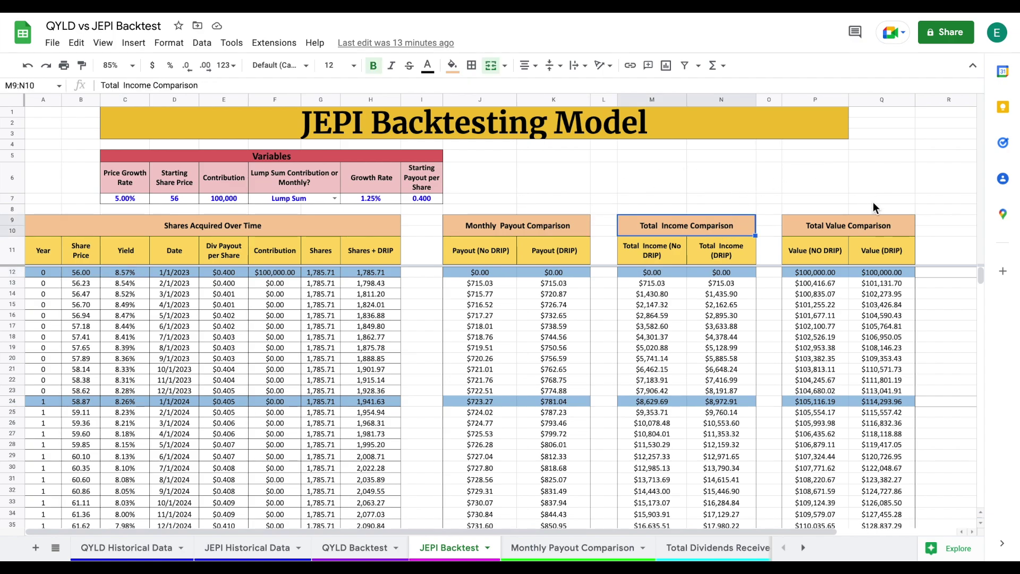
{"action": "left_click", "coordinate": [878, 228]}
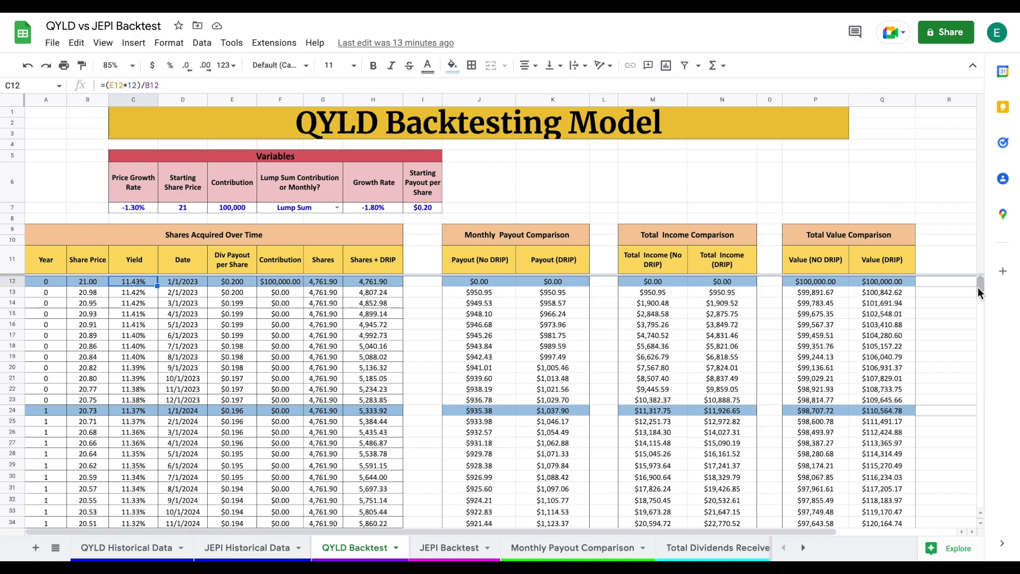
Step: Review the QYLD model's year-30 monthly payouts with and without DRIP in J372 and K372
{"action": "left_click_drag", "start_coordinate": [978, 287], "coordinate": [973, 487]}
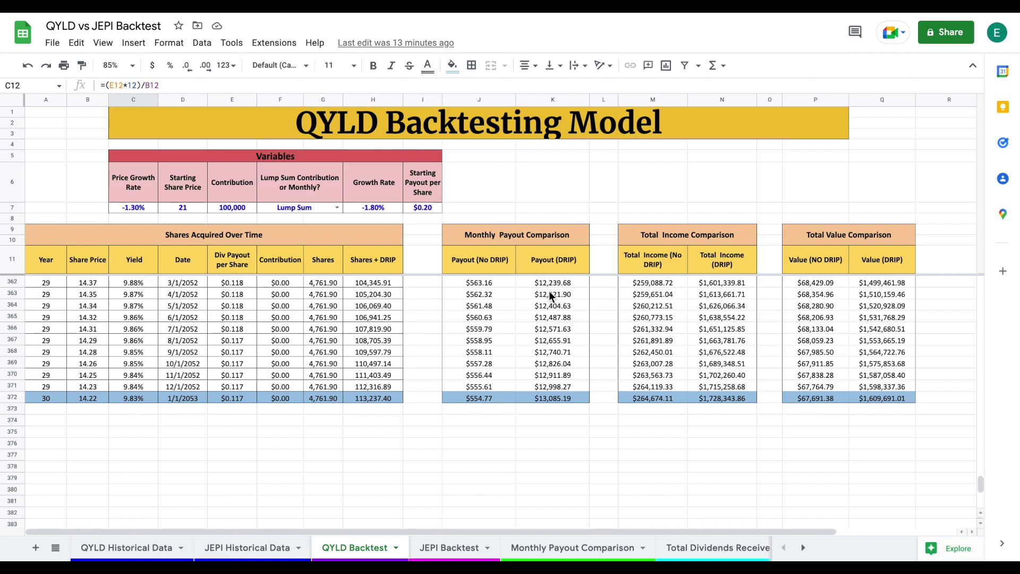
{"action": "left_click", "coordinate": [497, 266]}
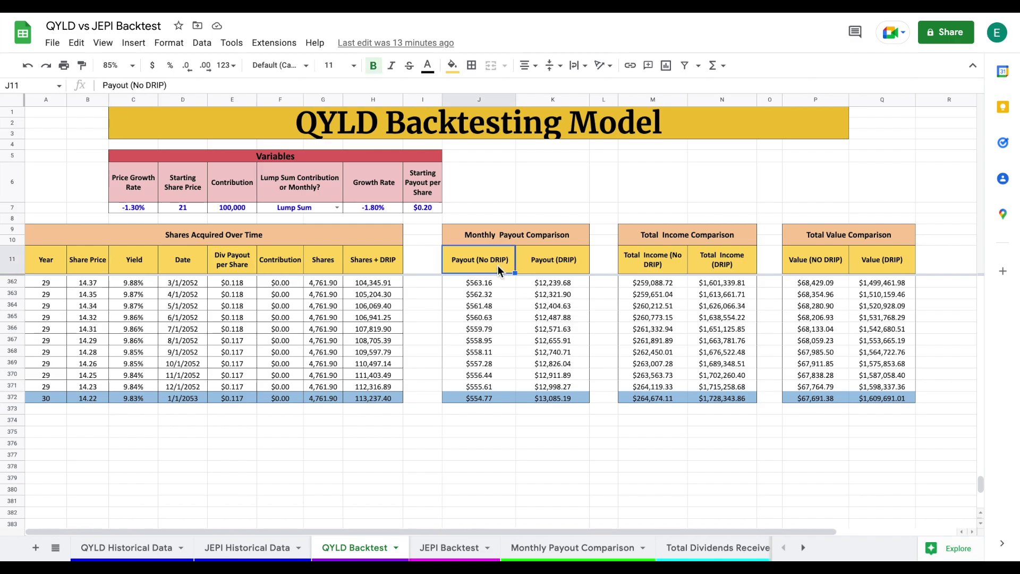
{"action": "left_click", "coordinate": [578, 265]}
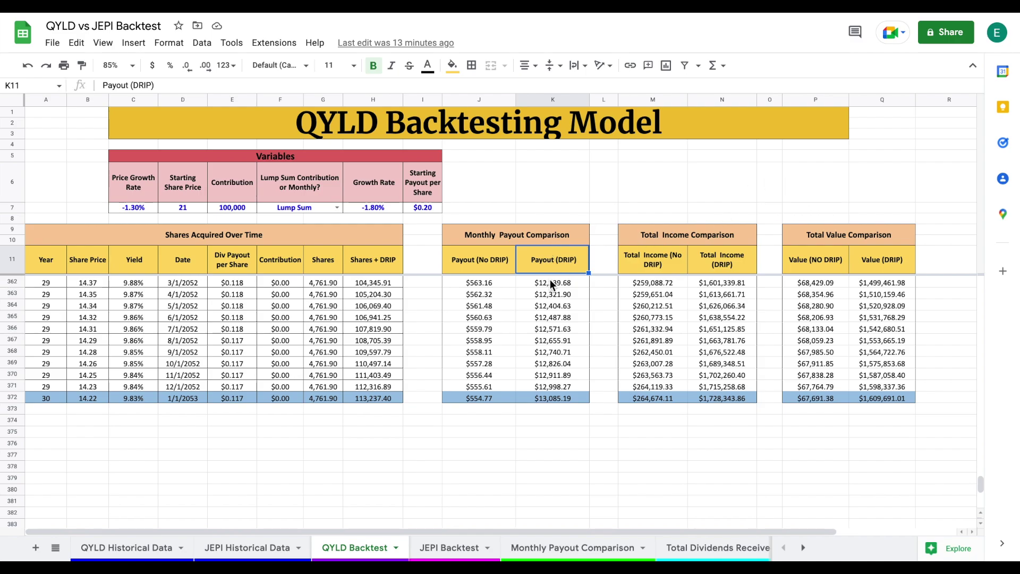
{"action": "left_click", "coordinate": [496, 398]}
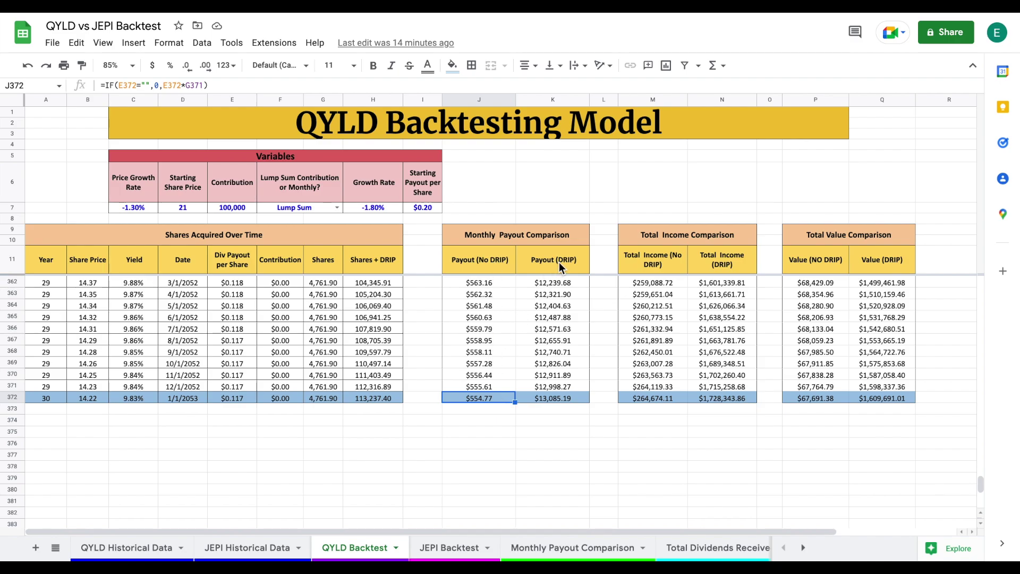
{"action": "left_click", "coordinate": [573, 399]}
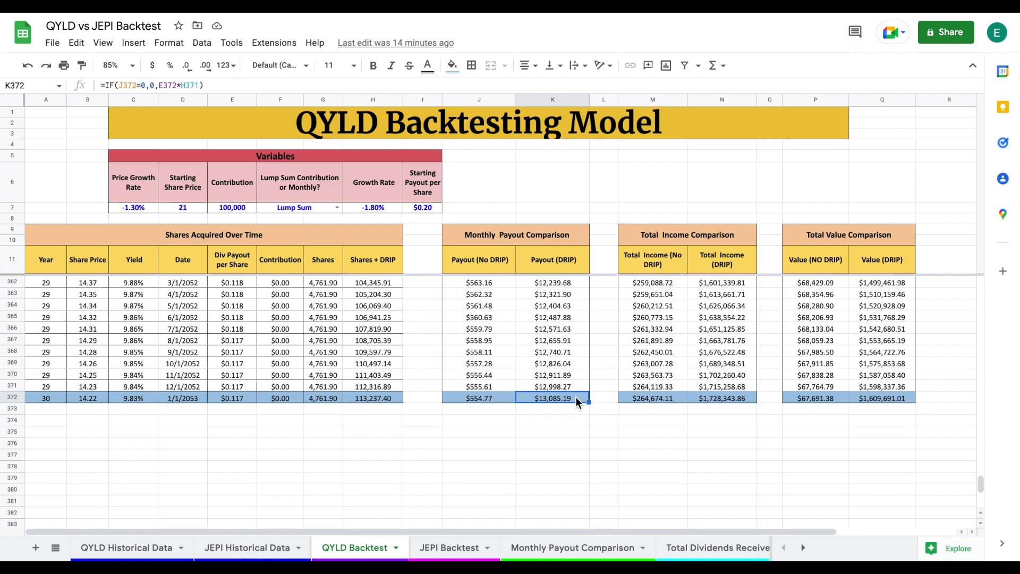
Step: Check the QYLD model's year-30 total income with and without DRIP in M372 and N372
{"action": "left_click", "coordinate": [719, 240]}
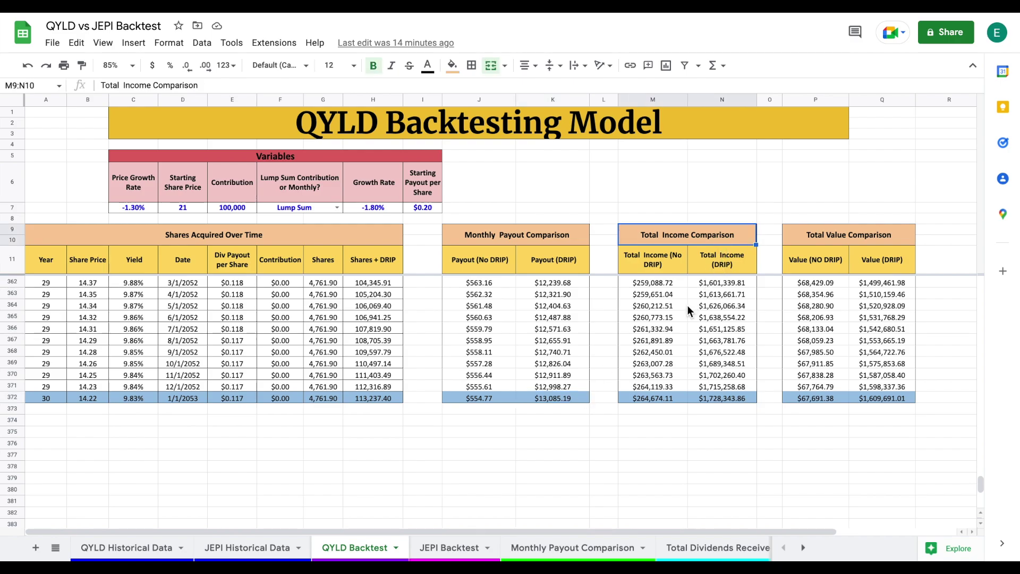
{"action": "left_click", "coordinate": [674, 402]}
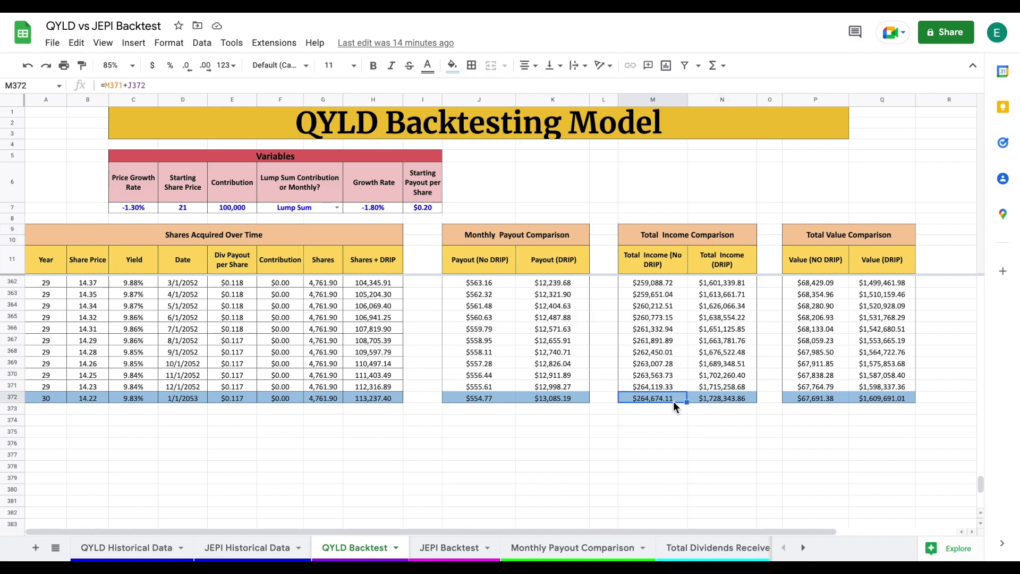
{"action": "left_click", "coordinate": [734, 402]}
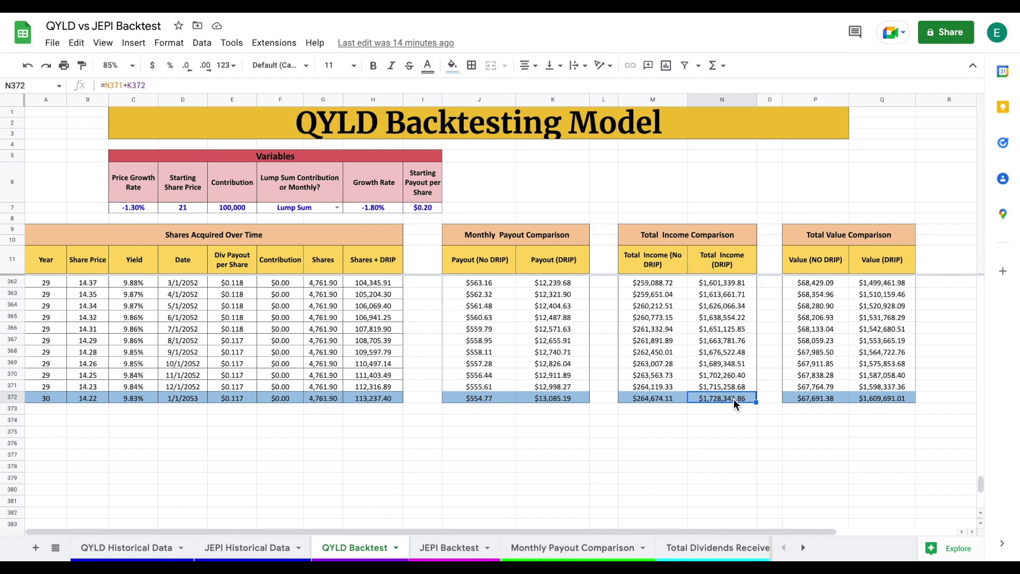
Step: Compare the QYLD model's year-30 total values in P372 and Q372 with the contribution in E7
{"action": "left_click", "coordinate": [837, 267]}
{"action": "left_click", "coordinate": [856, 233]}
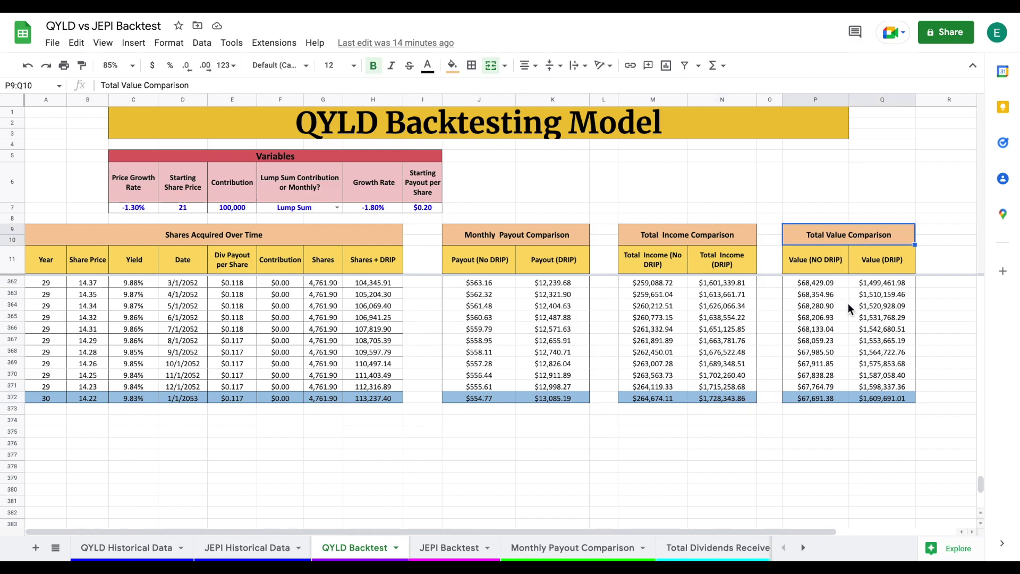
{"action": "left_click", "coordinate": [830, 401]}
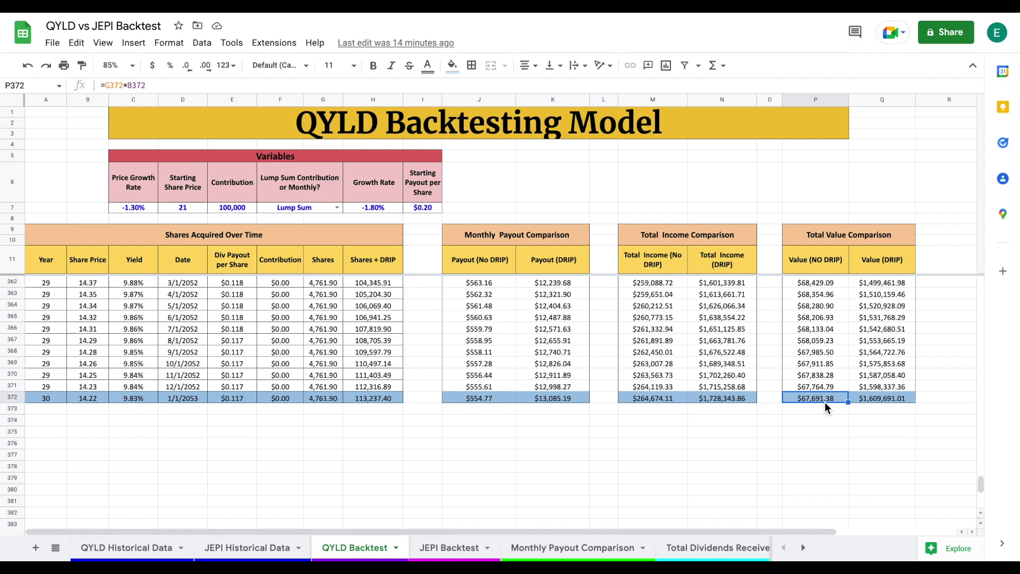
{"action": "left_click", "coordinate": [235, 210]}
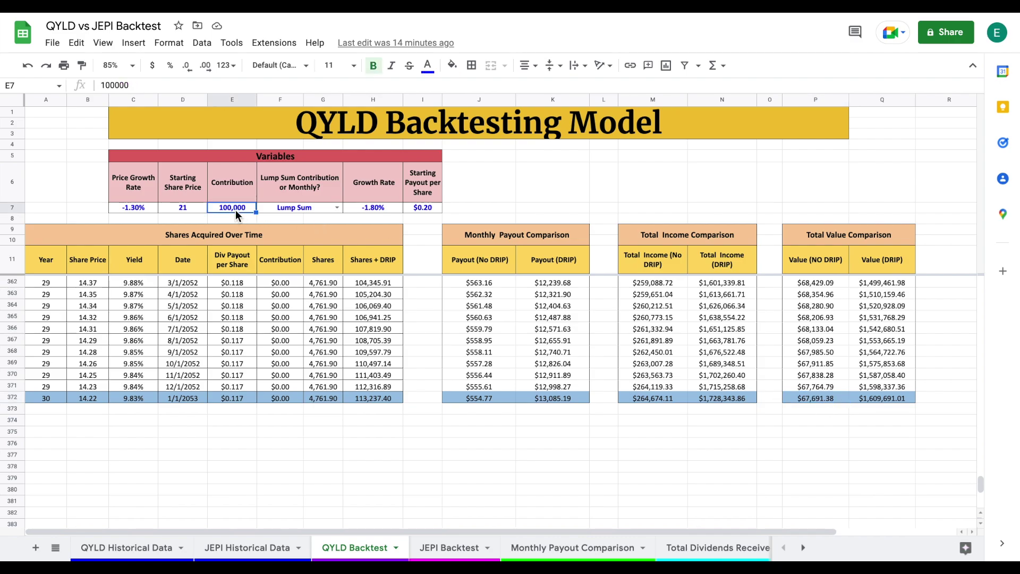
{"action": "left_click", "coordinate": [900, 398]}
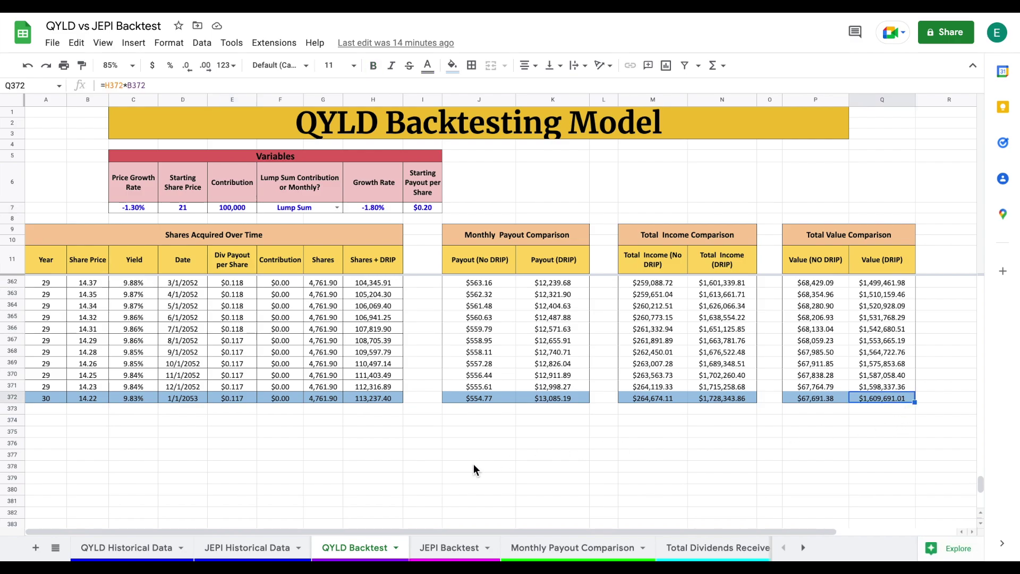
Step: Review the year-30 monthly payouts with and without DRIP in J372 and K372 on the JEPI Backtest sheet
{"action": "left_click", "coordinate": [451, 547]}
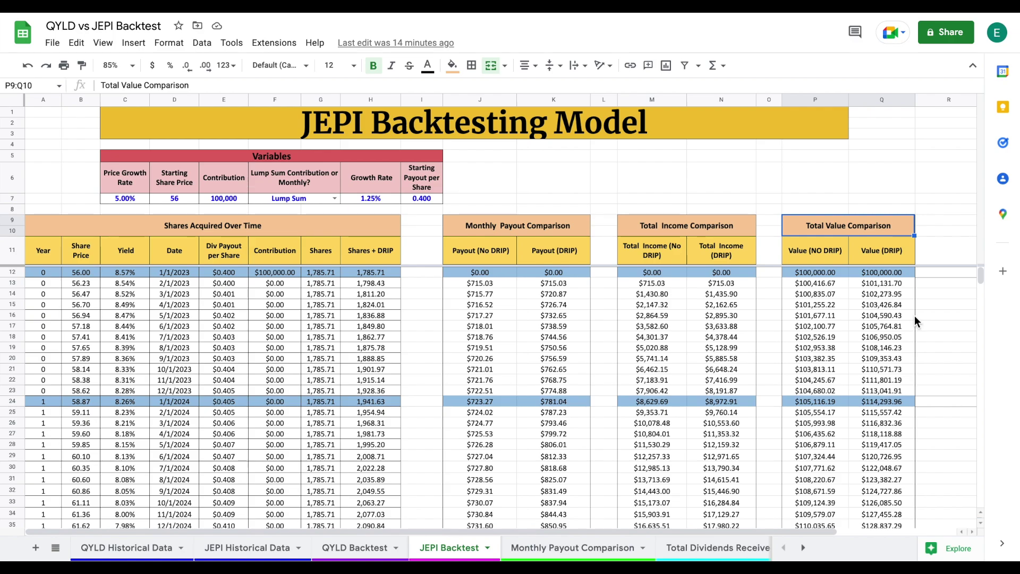
{"action": "left_click_drag", "start_coordinate": [980, 276], "coordinate": [981, 483]}
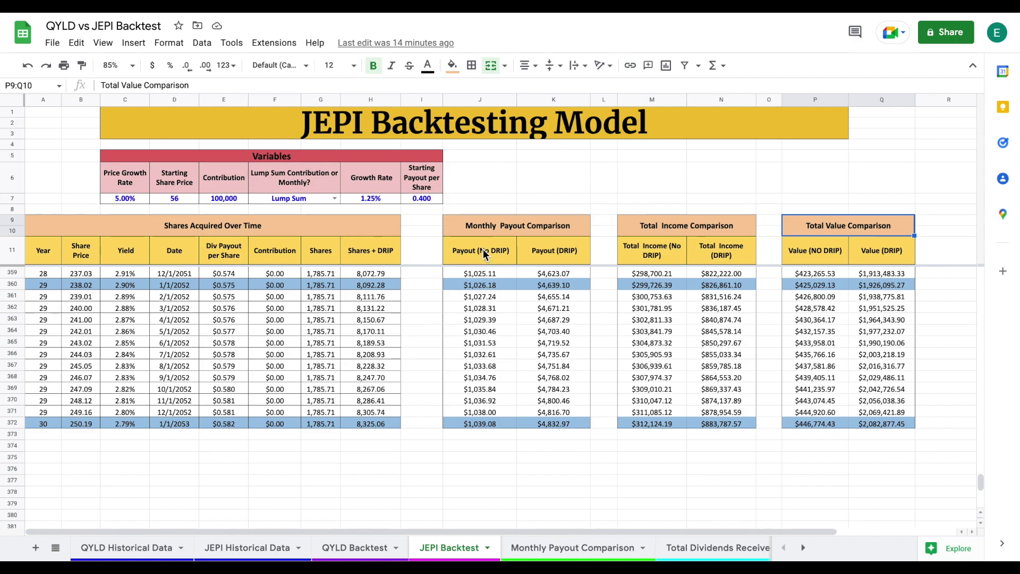
{"action": "left_click", "coordinate": [497, 425]}
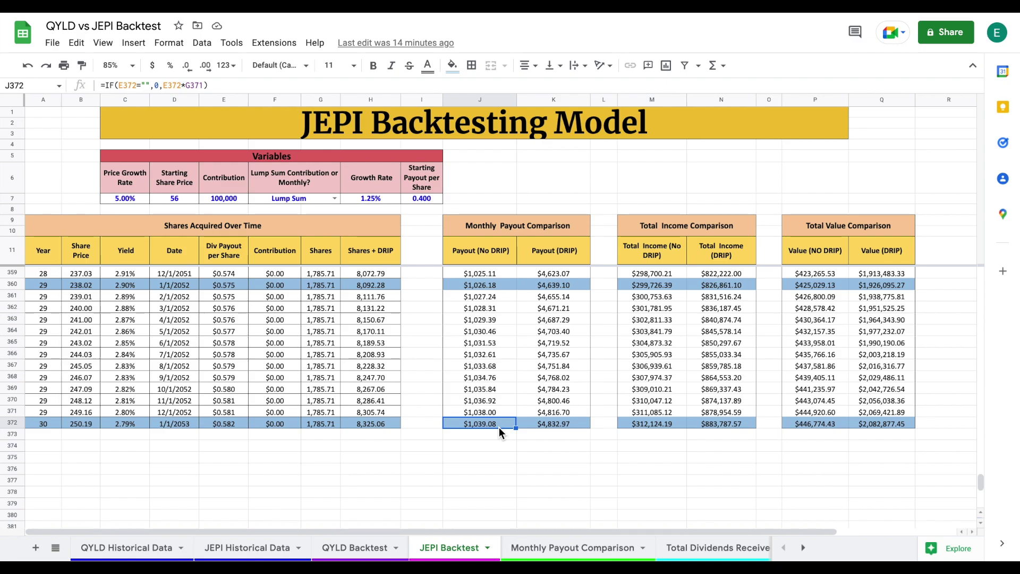
{"action": "left_click", "coordinate": [576, 425]}
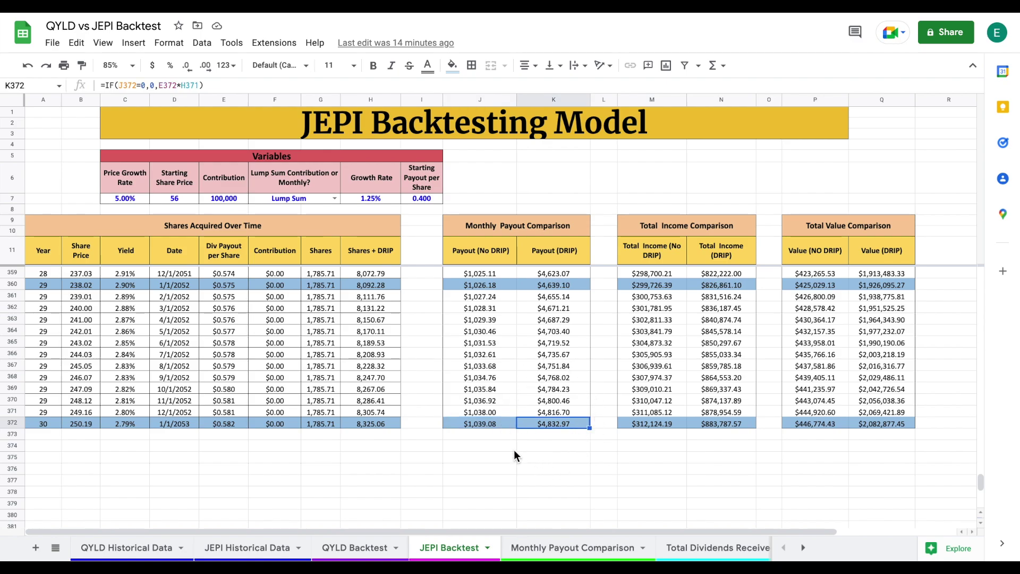
Step: Check the JEPI model's year-30 total income with and without DRIP in M372 and N372
{"action": "left_click", "coordinate": [702, 224]}
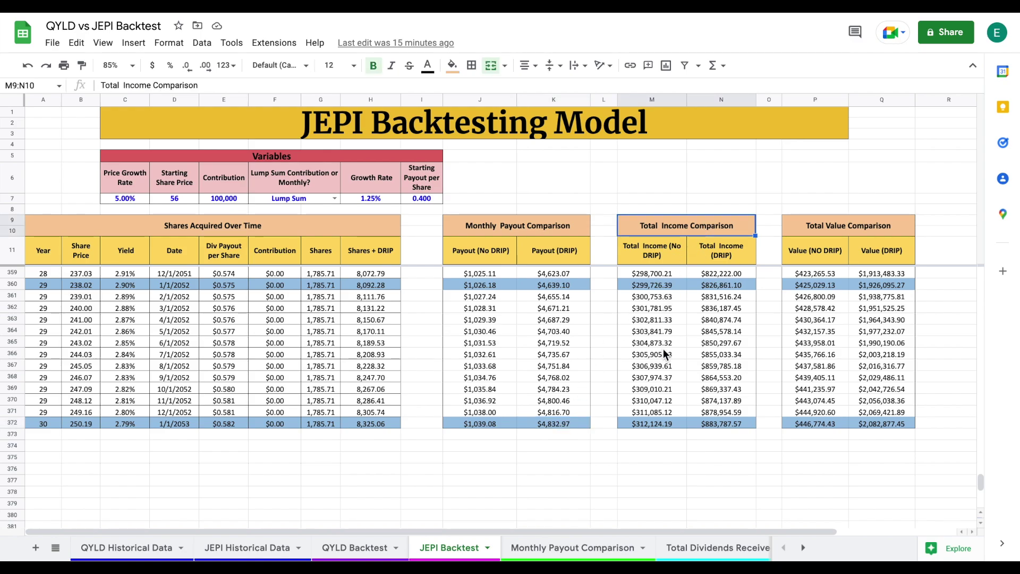
{"action": "left_click", "coordinate": [667, 424]}
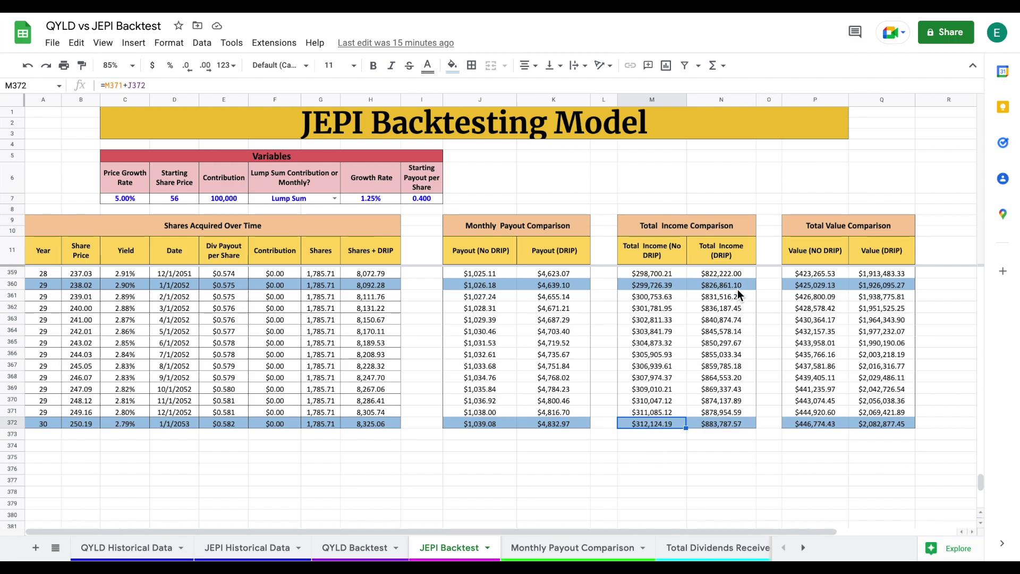
{"action": "left_click", "coordinate": [743, 426]}
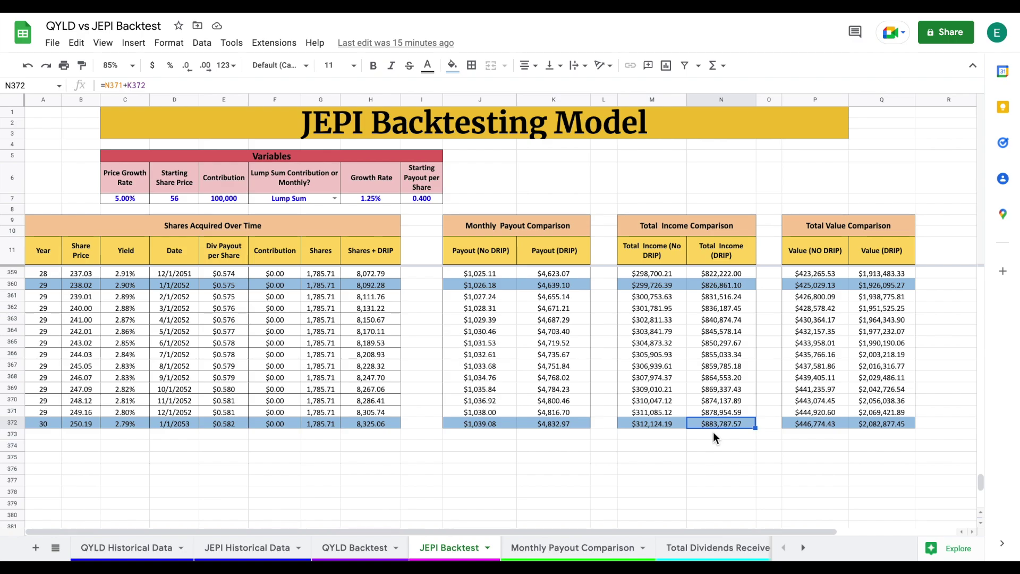
Step: Compare the JEPI model's year-30 total values in P372 and Q372 with the contribution in E7, and return to the model's first rows
{"action": "left_click", "coordinate": [863, 226]}
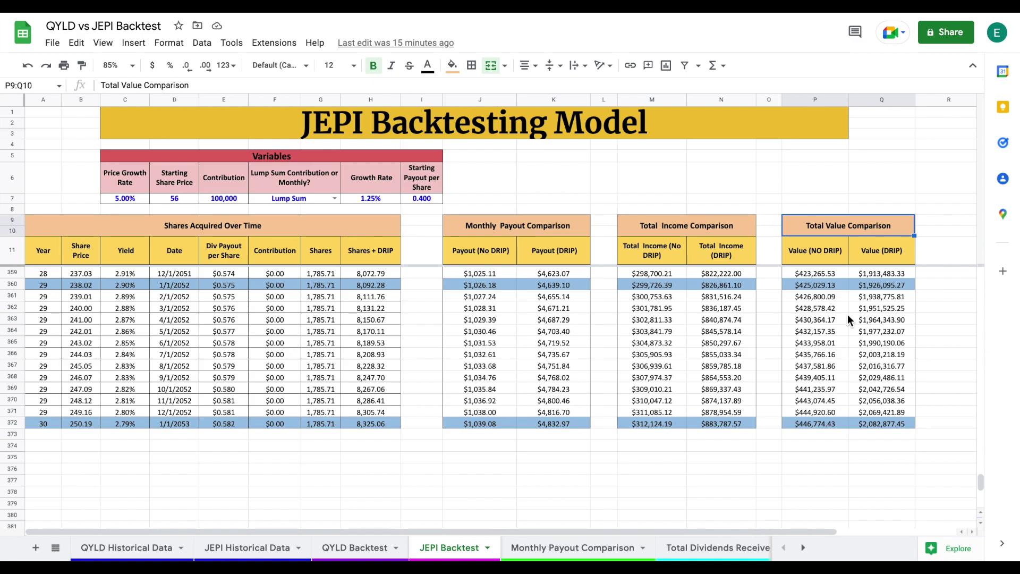
{"action": "left_click", "coordinate": [832, 425]}
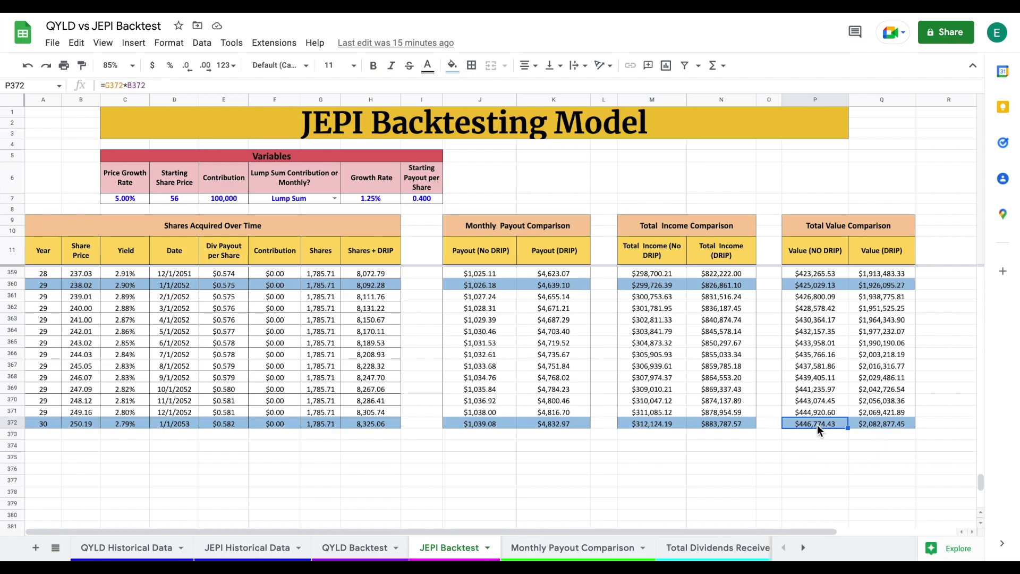
{"action": "left_click", "coordinate": [234, 199]}
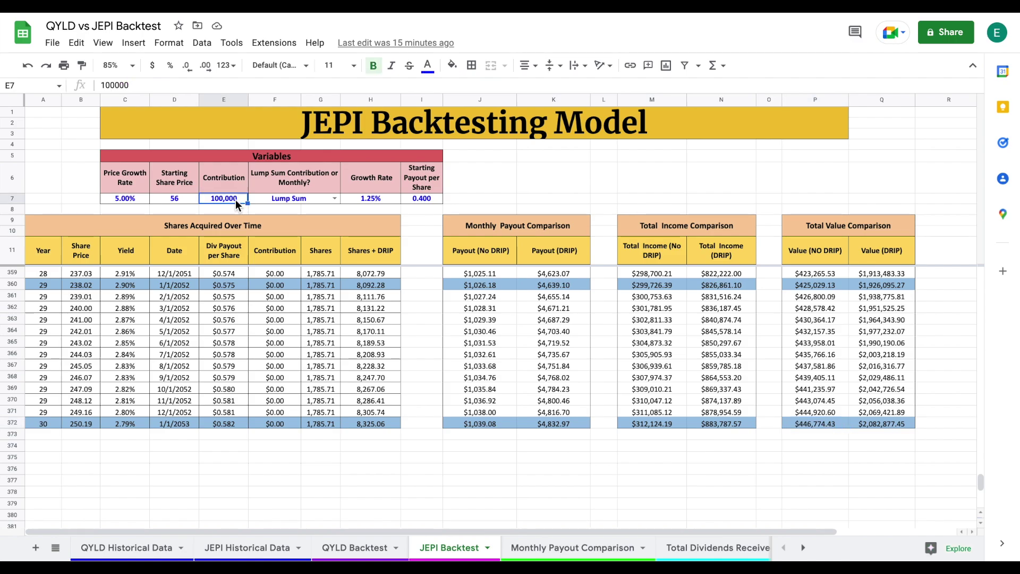
{"action": "left_click", "coordinate": [818, 425]}
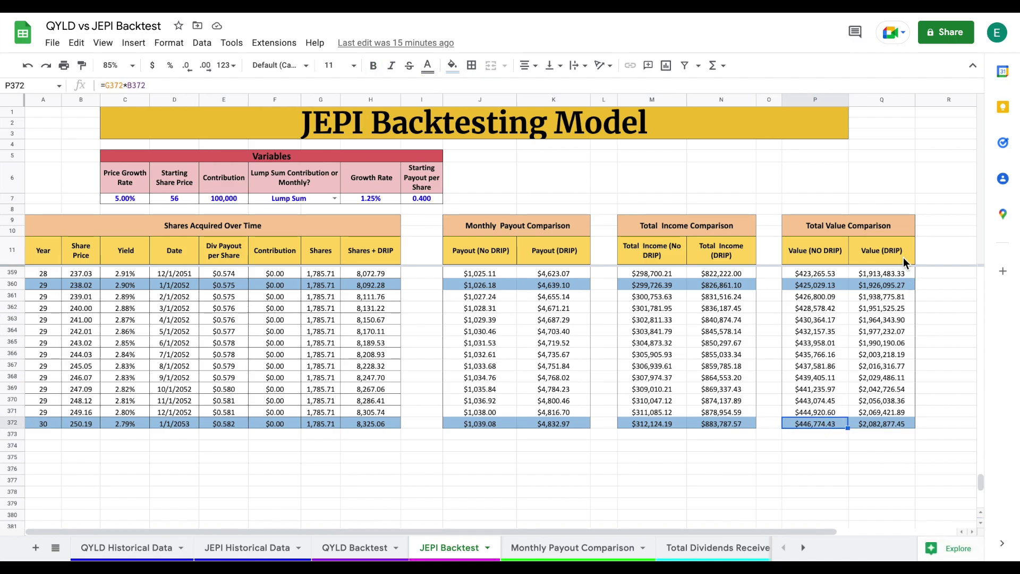
{"action": "left_click", "coordinate": [901, 426]}
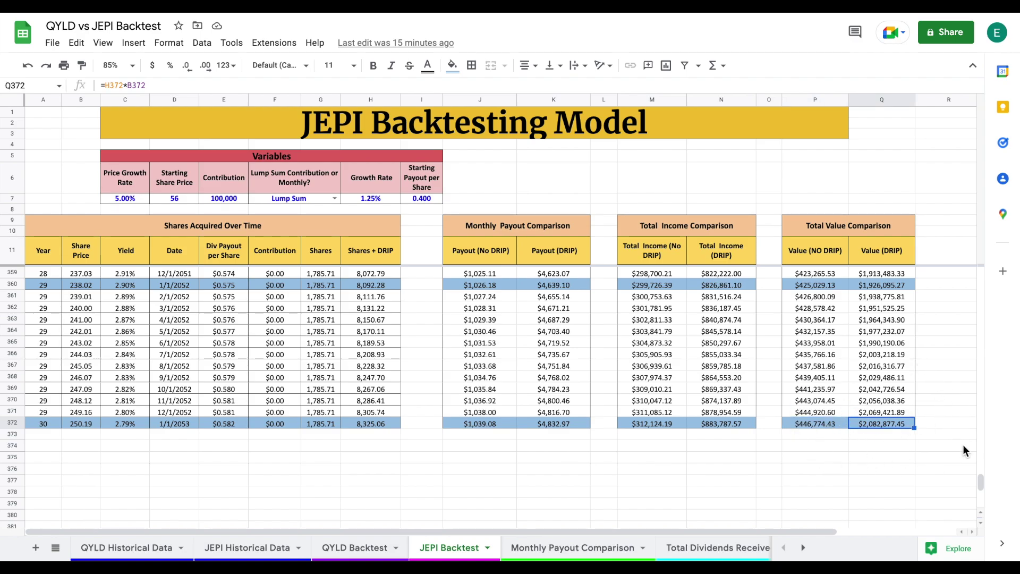
{"action": "left_click_drag", "start_coordinate": [981, 484], "coordinate": [915, 190]}
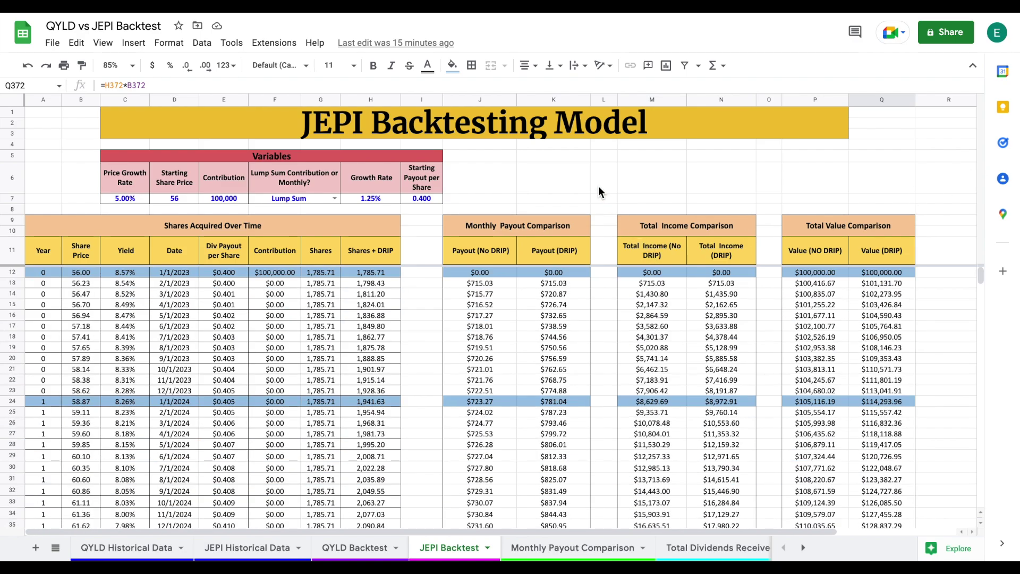
{"action": "left_click", "coordinate": [566, 181]}
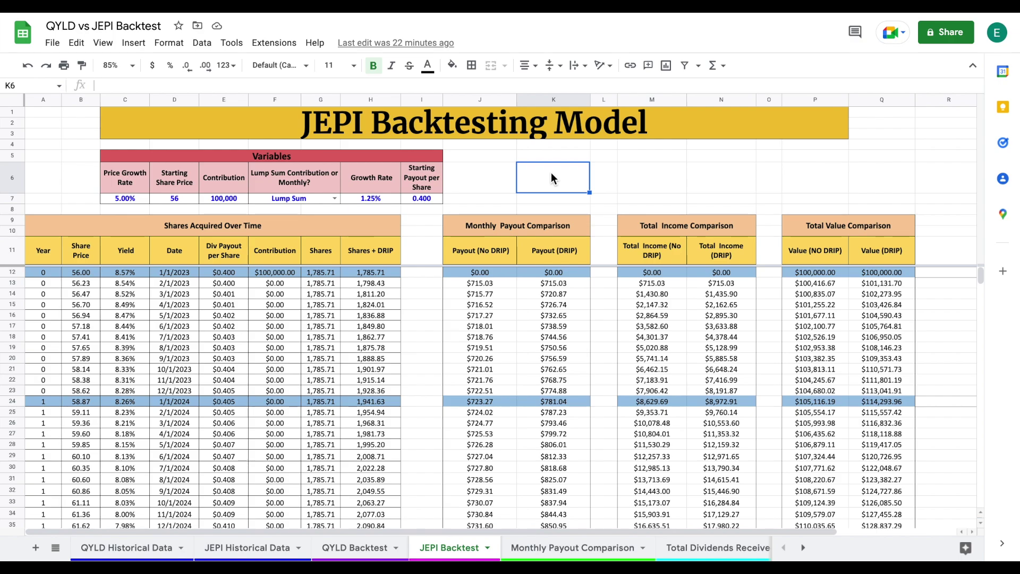
Step: View the No DRIP and DRIP dividend payout charts on the Monthly Payout Comparison sheet
{"action": "left_click", "coordinate": [574, 548]}
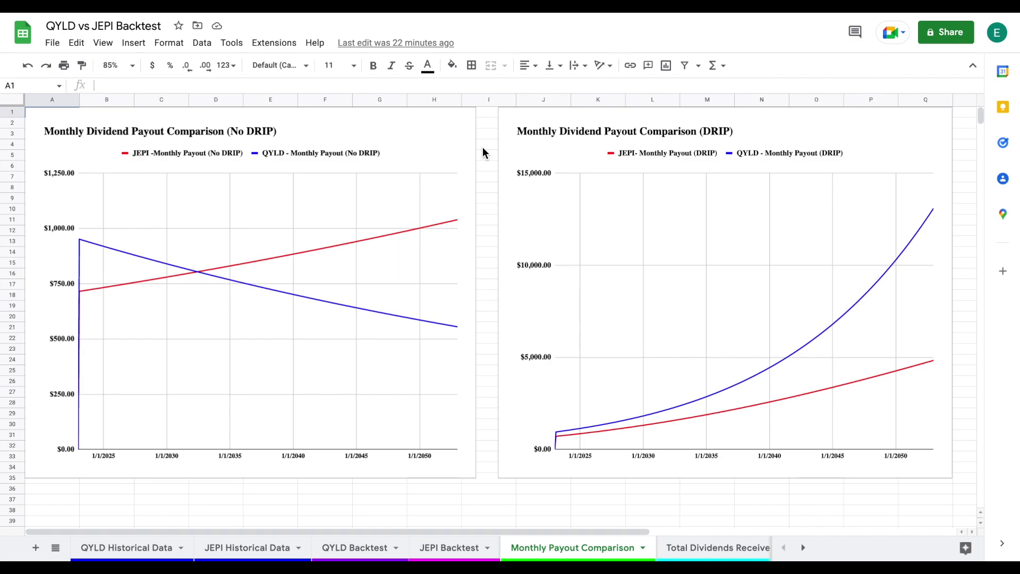
{"action": "left_click", "coordinate": [420, 143]}
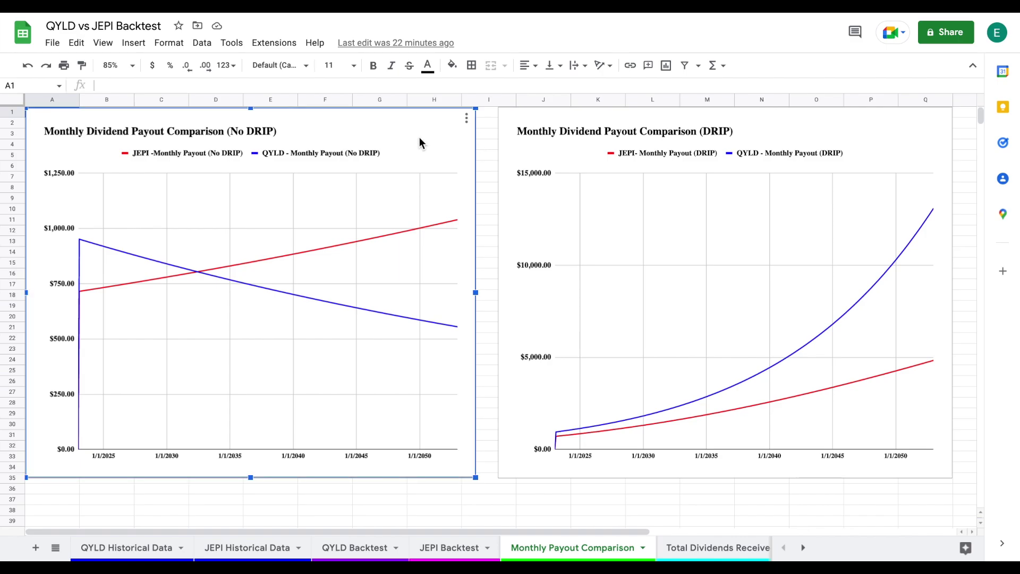
{"action": "left_click", "coordinate": [849, 142]}
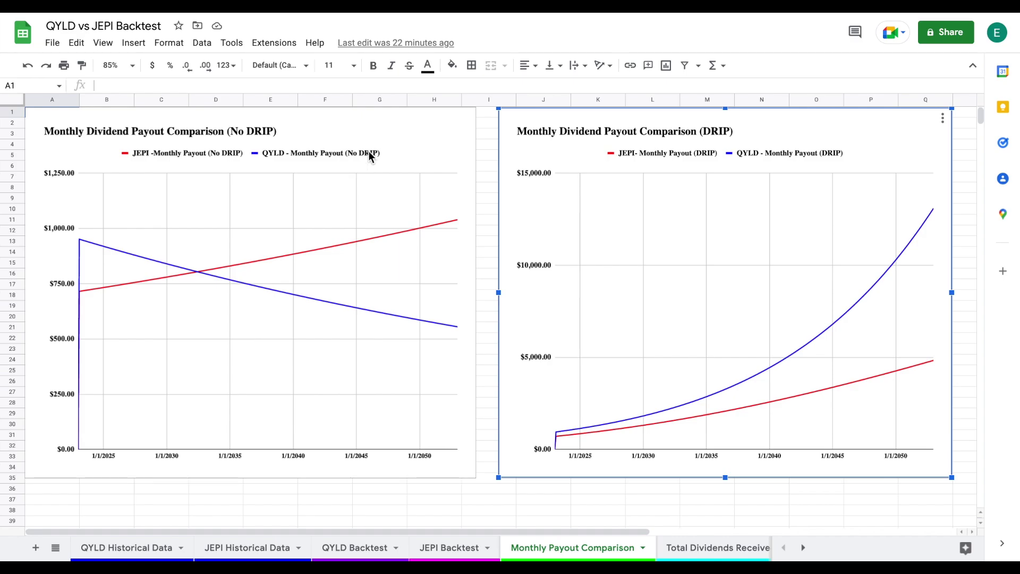
Step: Inspect the starting, crossover and final data points of the JEPI and QYLD lines in the No DRIP monthly payout chart
{"action": "left_click", "coordinate": [395, 135]}
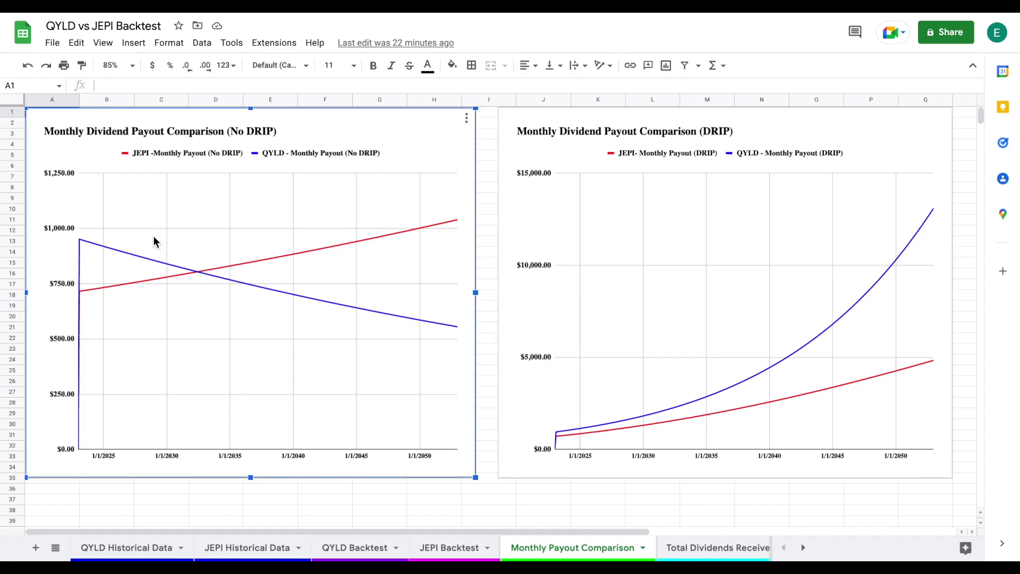
{"action": "mouse_move", "coordinate": [81, 244]}
{"action": "mouse_move", "coordinate": [80, 292]}
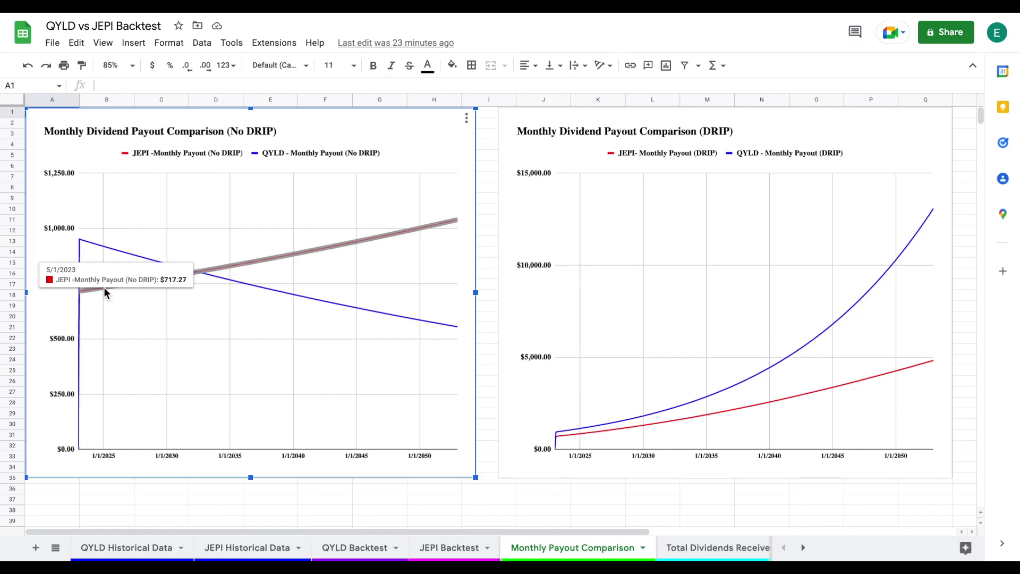
{"action": "mouse_move", "coordinate": [194, 269]}
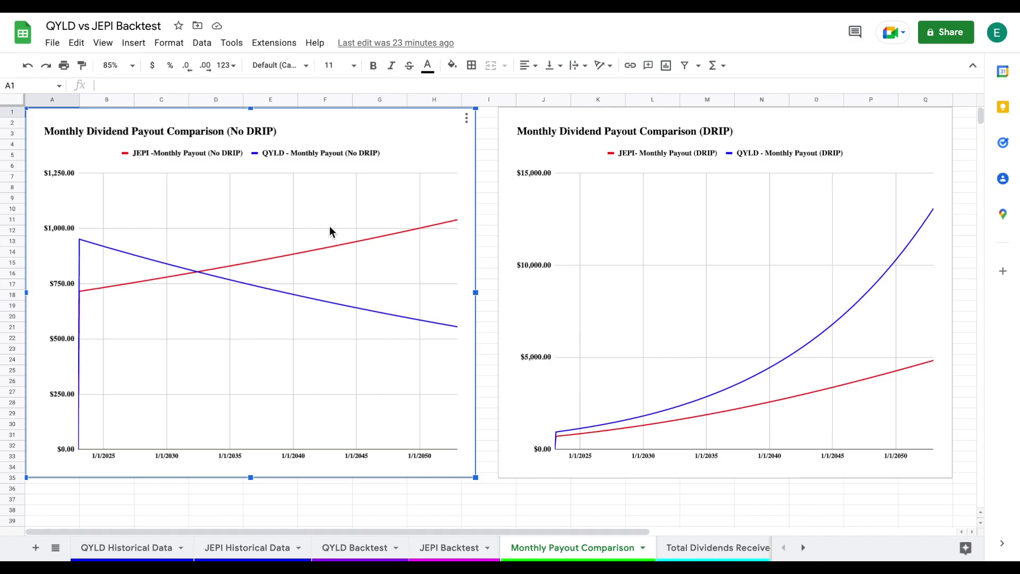
{"action": "left_click", "coordinate": [456, 222]}
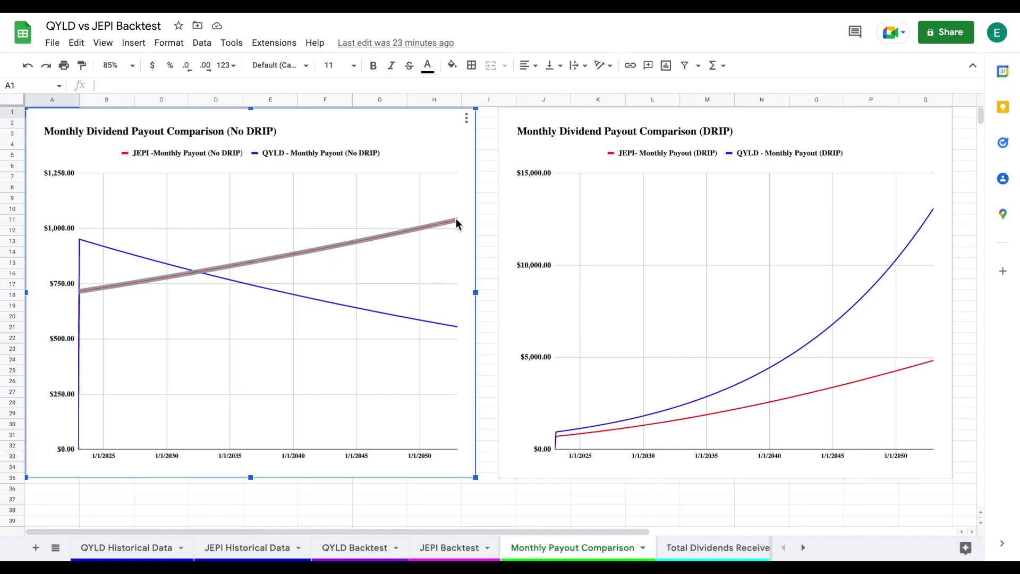
{"action": "mouse_move", "coordinate": [456, 218]}
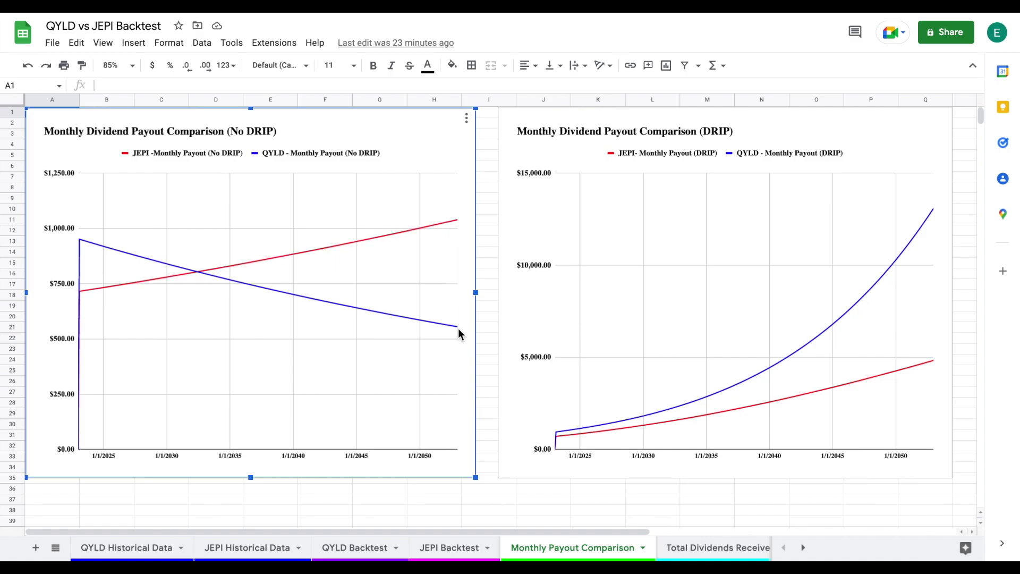
{"action": "mouse_move", "coordinate": [457, 326]}
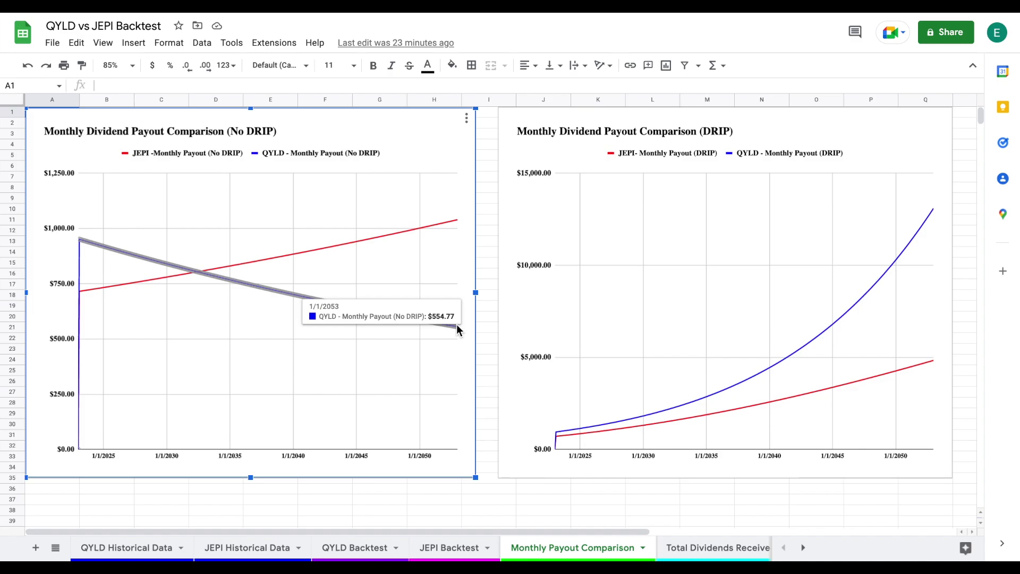
Step: Inspect the starting and final data points of the QYLD and JEPI lines in the DRIP monthly payout chart
{"action": "left_click", "coordinate": [727, 221]}
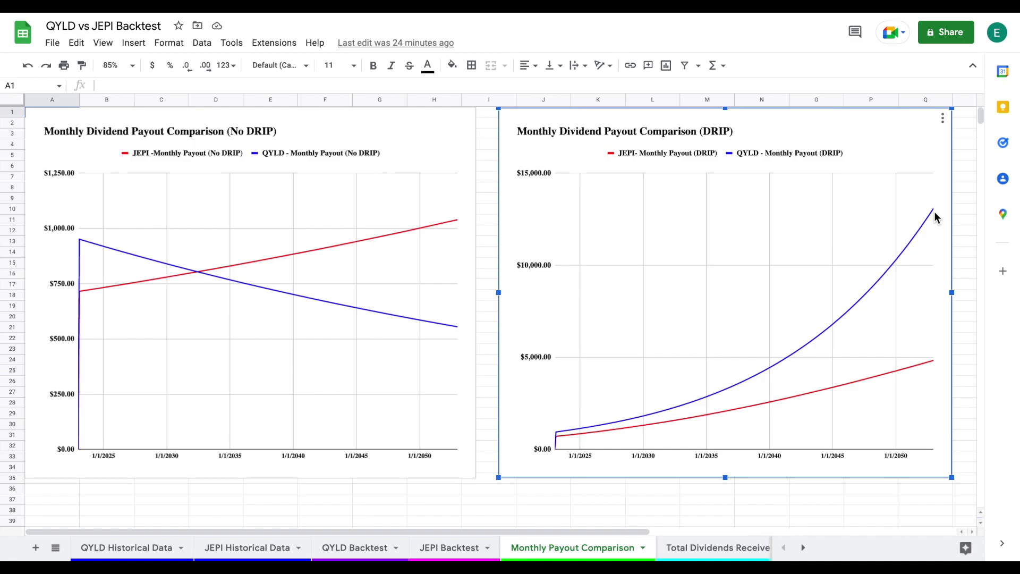
{"action": "mouse_move", "coordinate": [934, 211]}
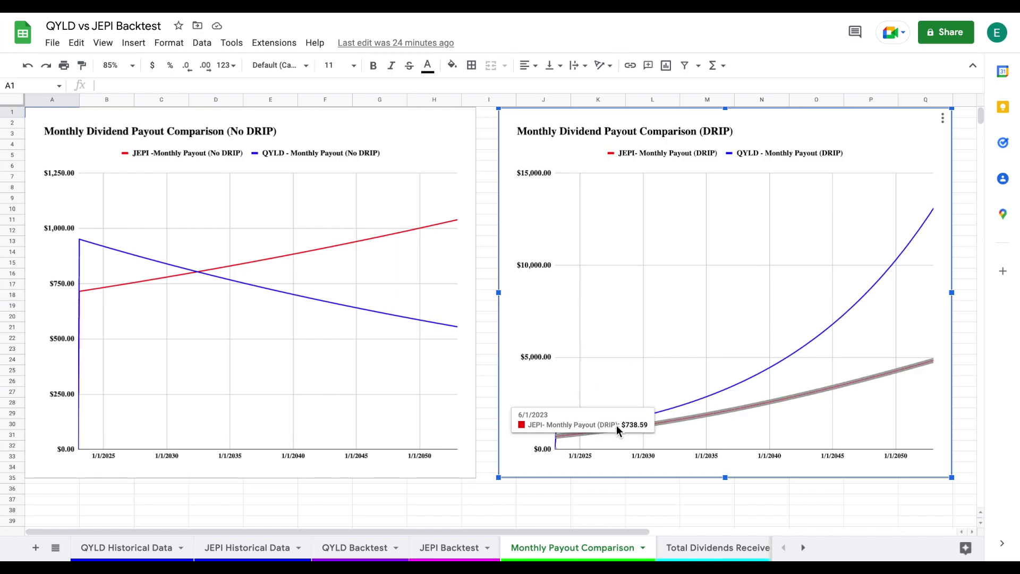
{"action": "mouse_move", "coordinate": [933, 365]}
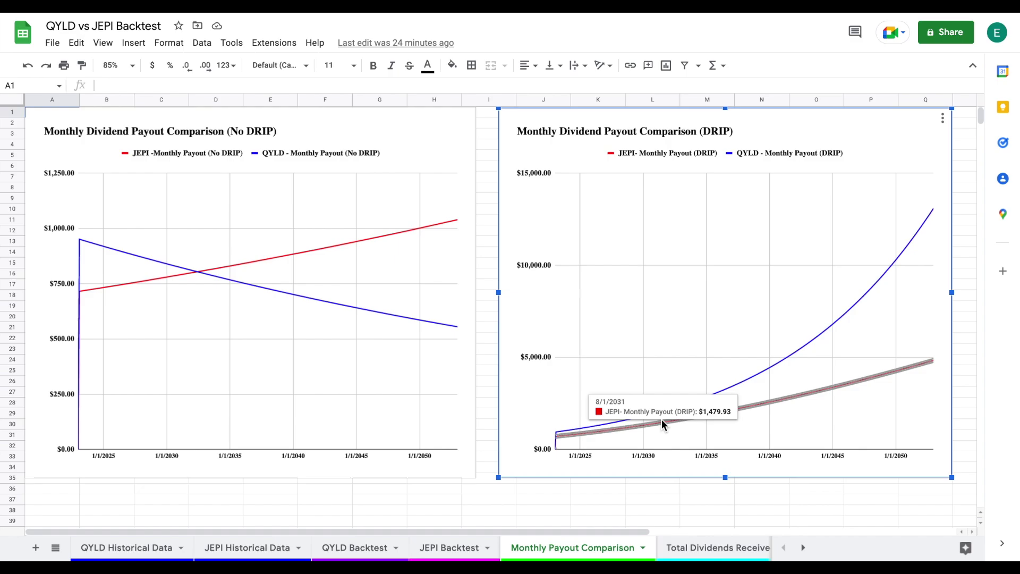
Step: On the Total Dividends Received Comparison sheet, inspect the No DRIP chart's crossover and final points and the DRIP chart's final JEPI point
{"action": "left_click", "coordinate": [719, 547]}
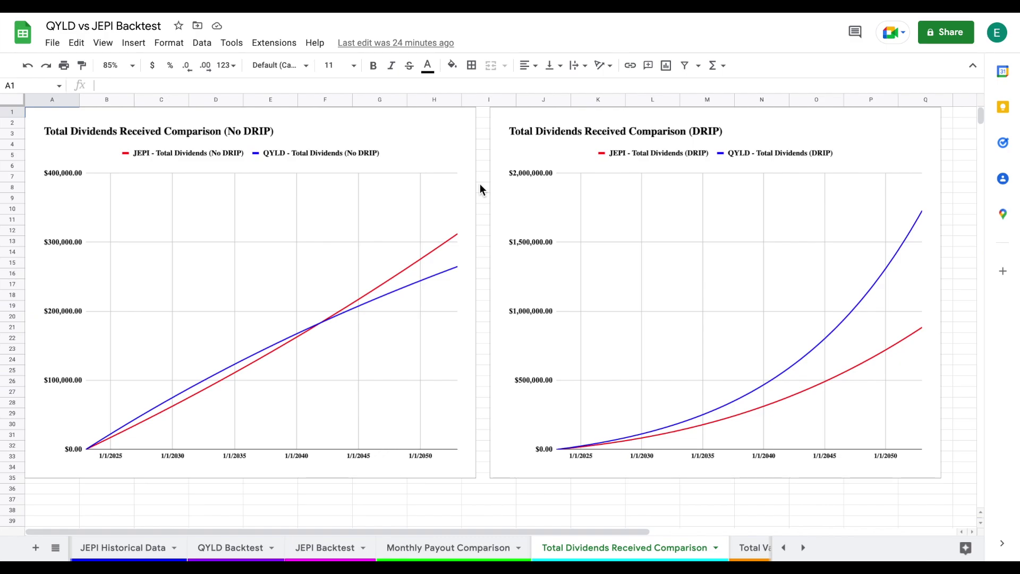
{"action": "left_click", "coordinate": [404, 137]}
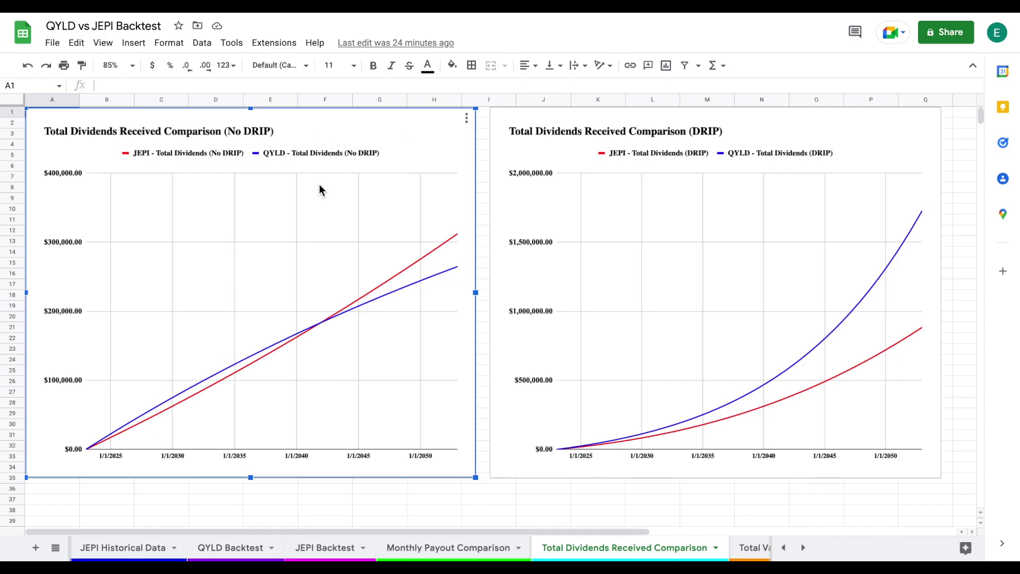
{"action": "mouse_move", "coordinate": [318, 332]}
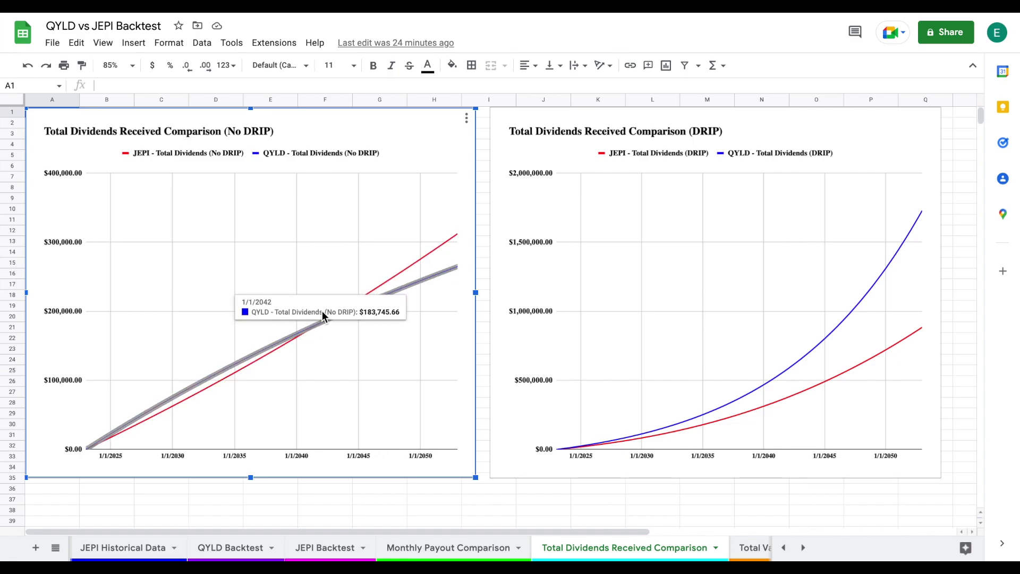
{"action": "mouse_move", "coordinate": [454, 239]}
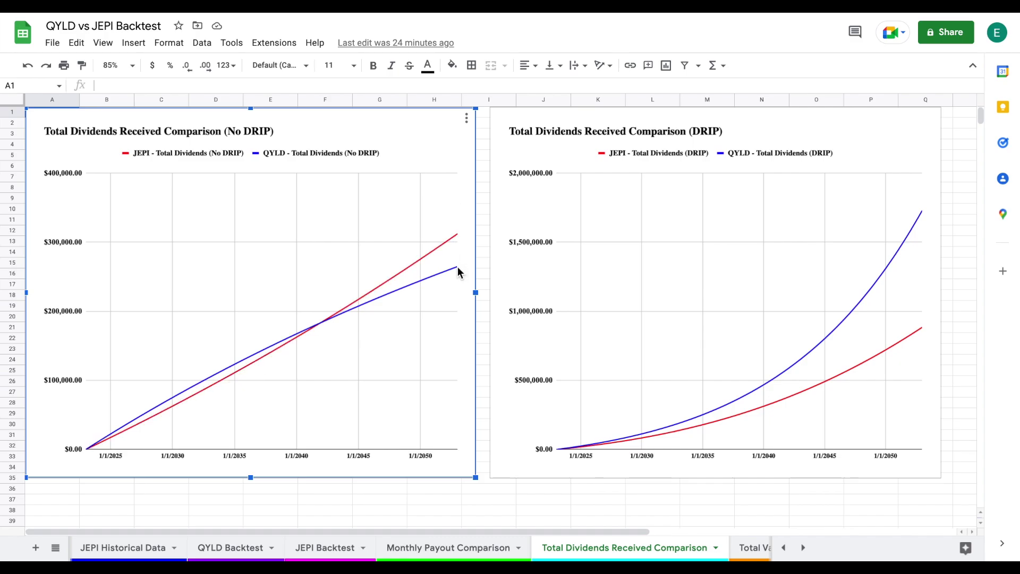
{"action": "mouse_move", "coordinate": [457, 267]}
{"action": "left_click", "coordinate": [654, 214]}
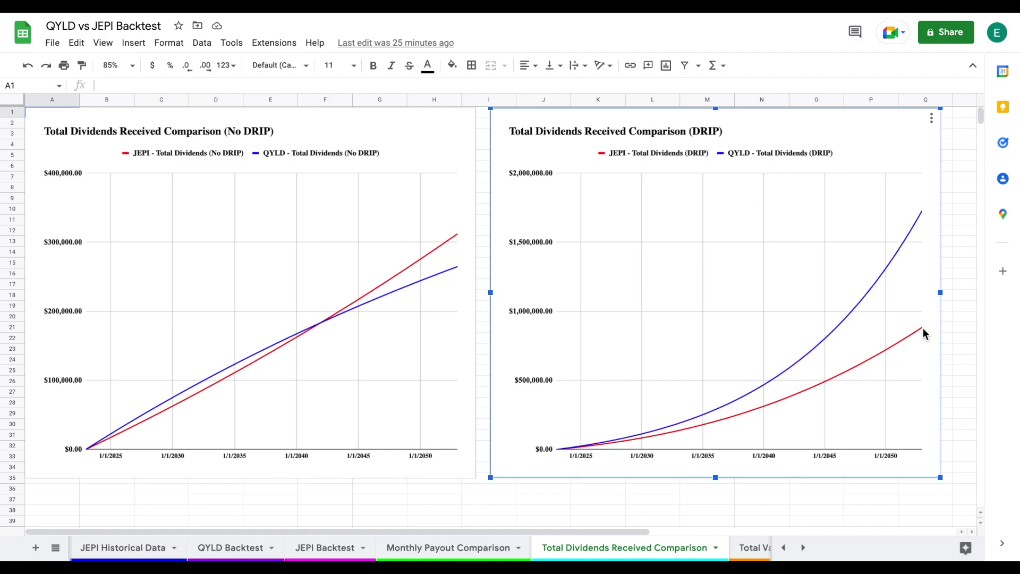
{"action": "mouse_move", "coordinate": [921, 332]}
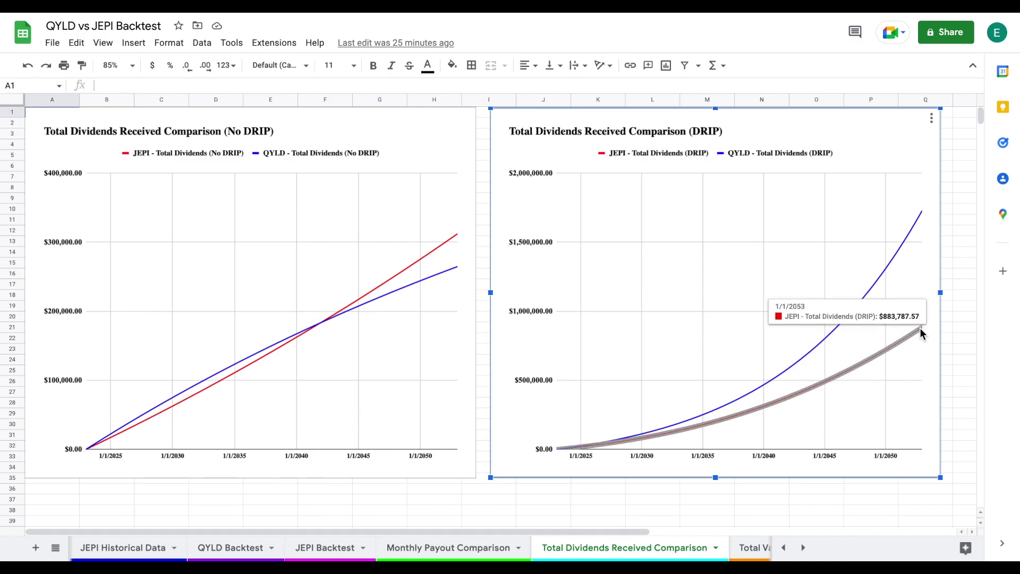
Step: View the Total Value Comparison sheet and inspect data points along the QYLD line in the No DRIP chart
{"action": "left_click", "coordinate": [753, 547]}
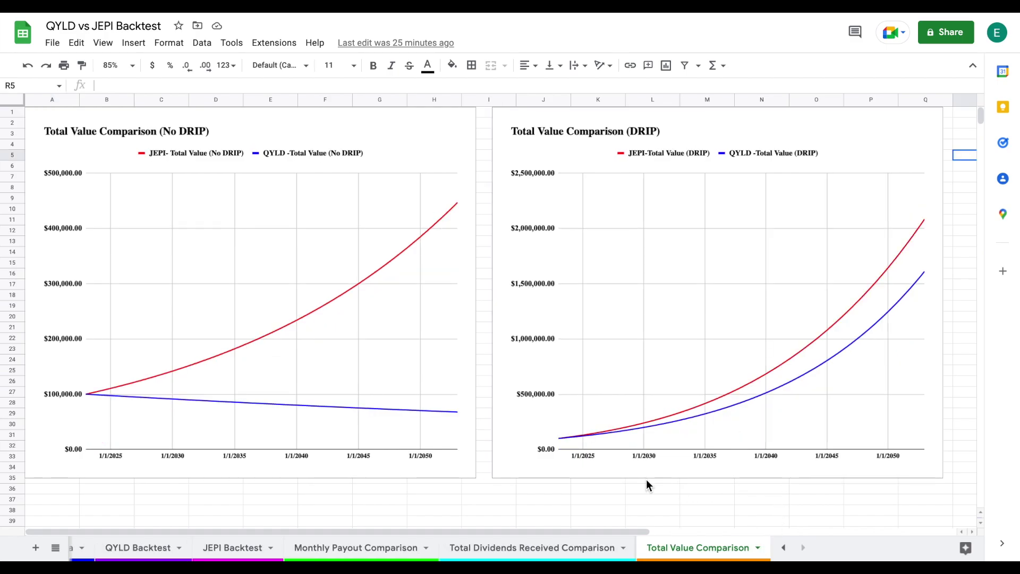
{"action": "left_click", "coordinate": [482, 492]}
{"action": "left_click", "coordinate": [325, 206]}
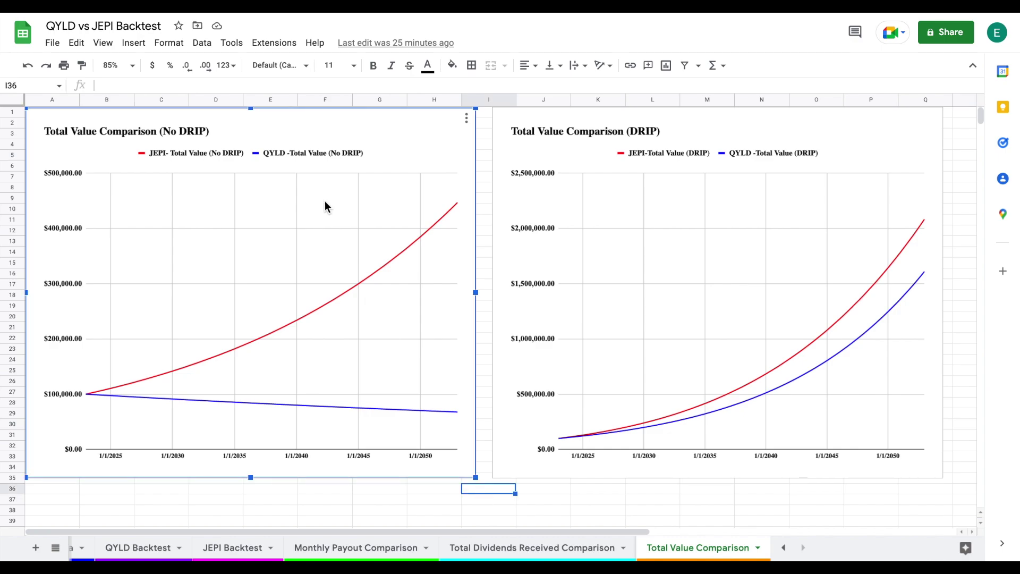
{"action": "mouse_move", "coordinate": [92, 394]}
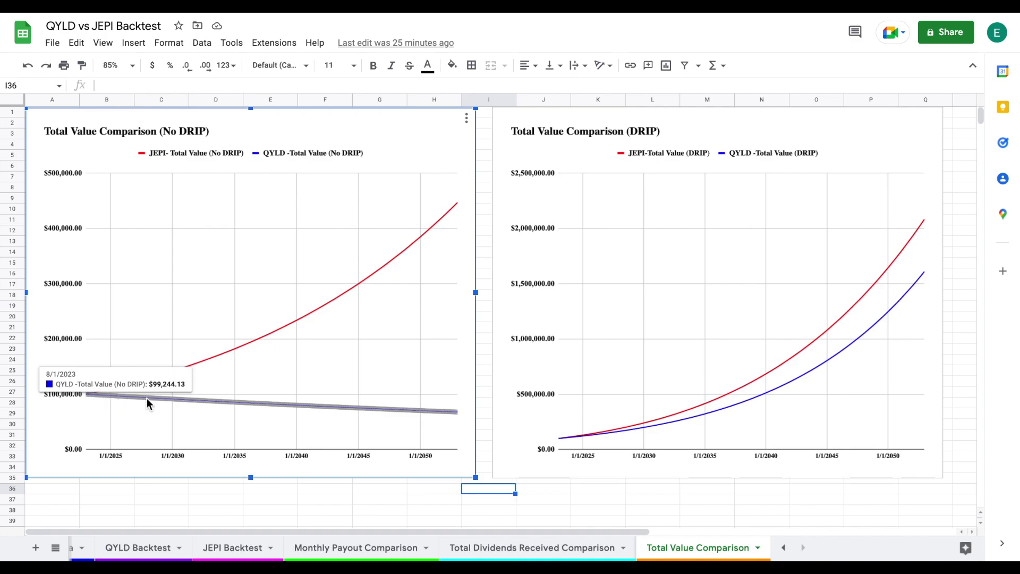
{"action": "mouse_move", "coordinate": [353, 411]}
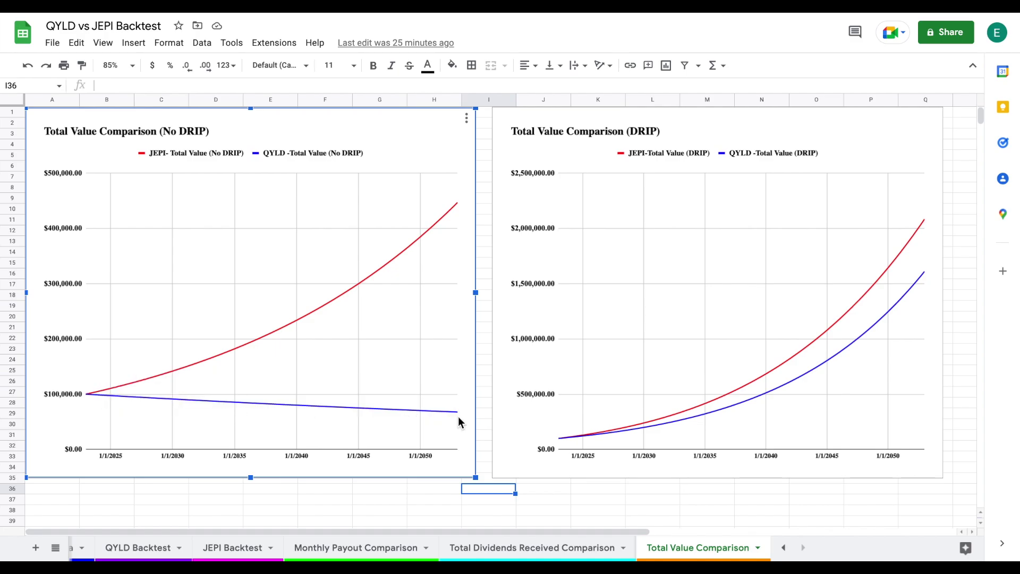